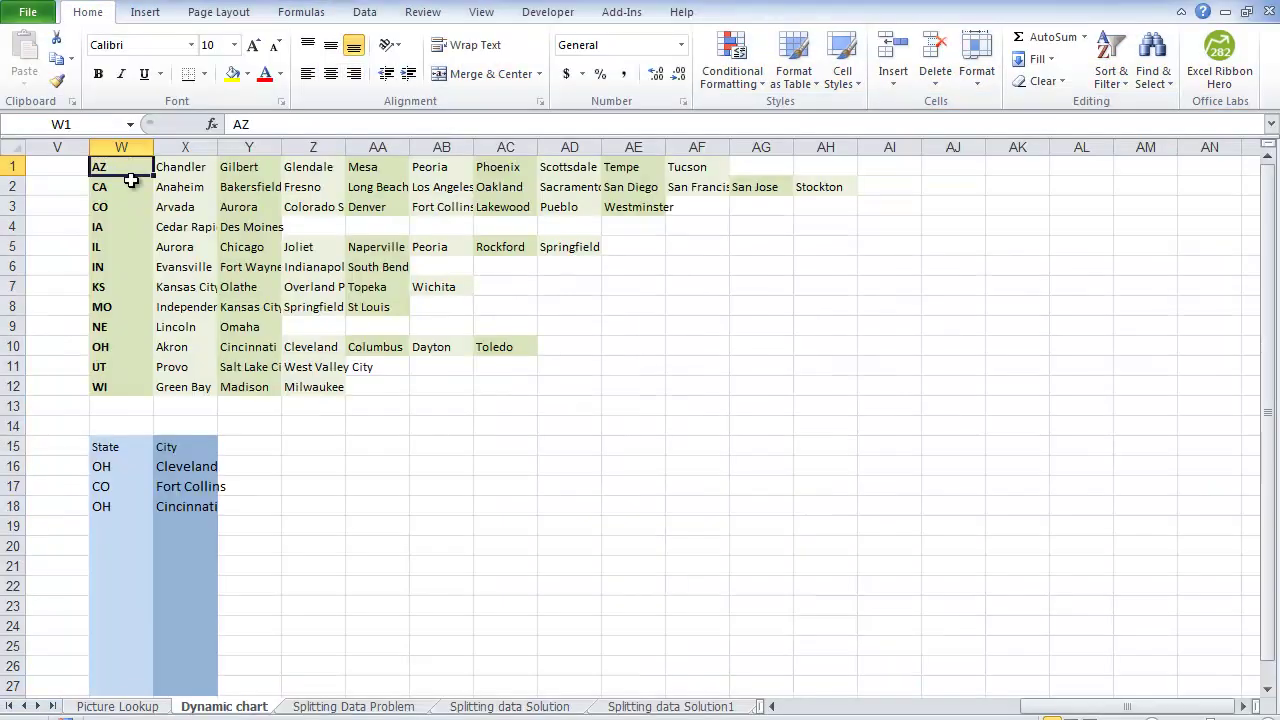
Step: Examine the state list in W1:W12, the city table in X1:AH12, and the city choices offered for CO in row 17
drag(122, 172, 135, 386)
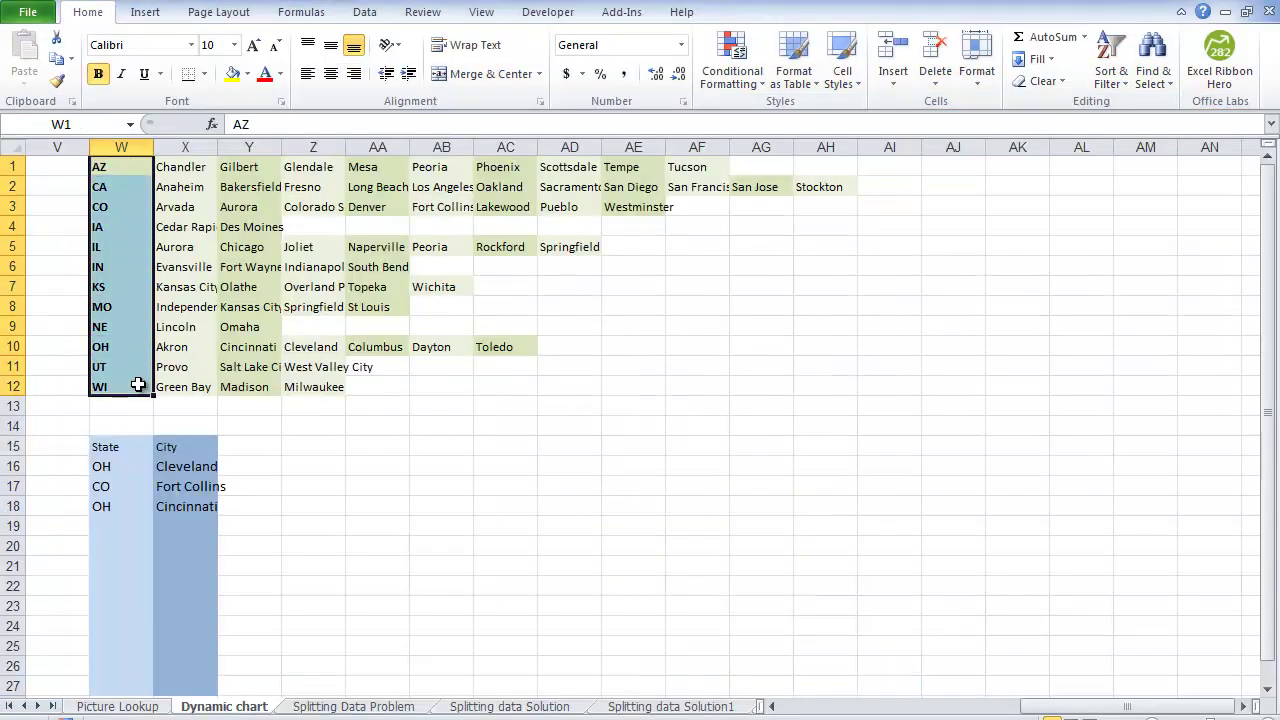
drag(190, 167, 857, 390)
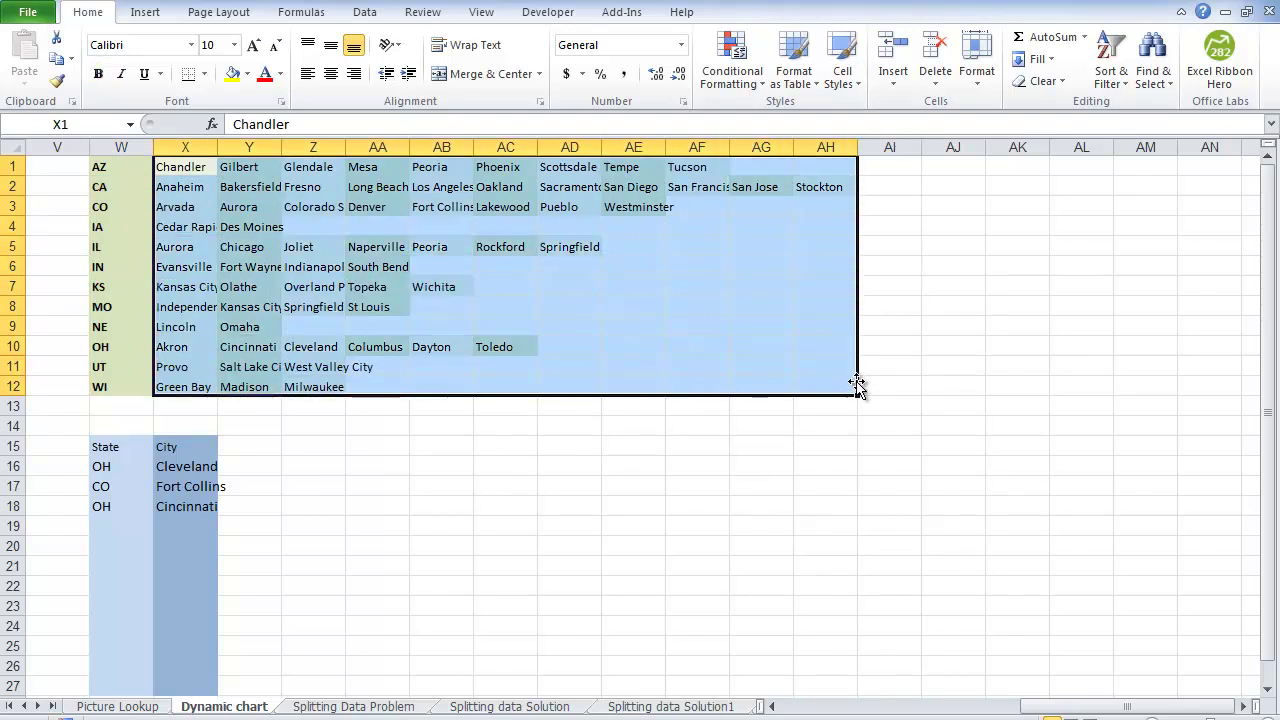
click(808, 351)
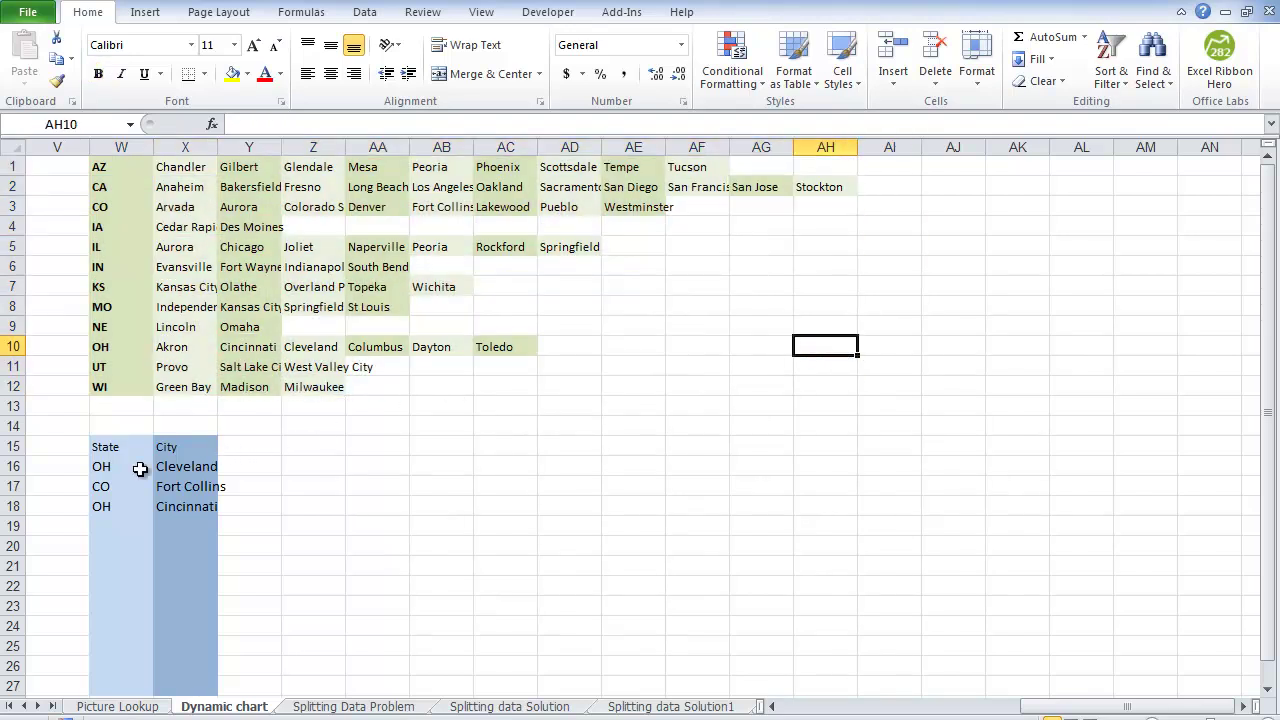
click(108, 488)
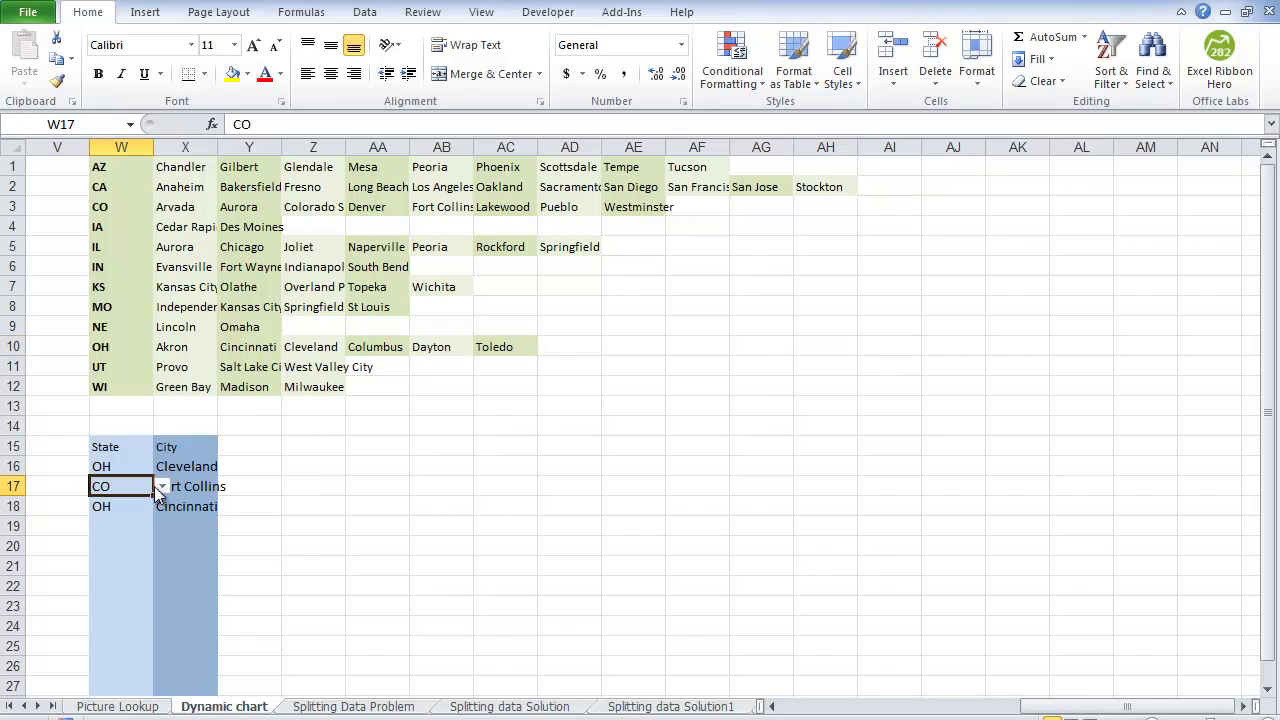
click(159, 486)
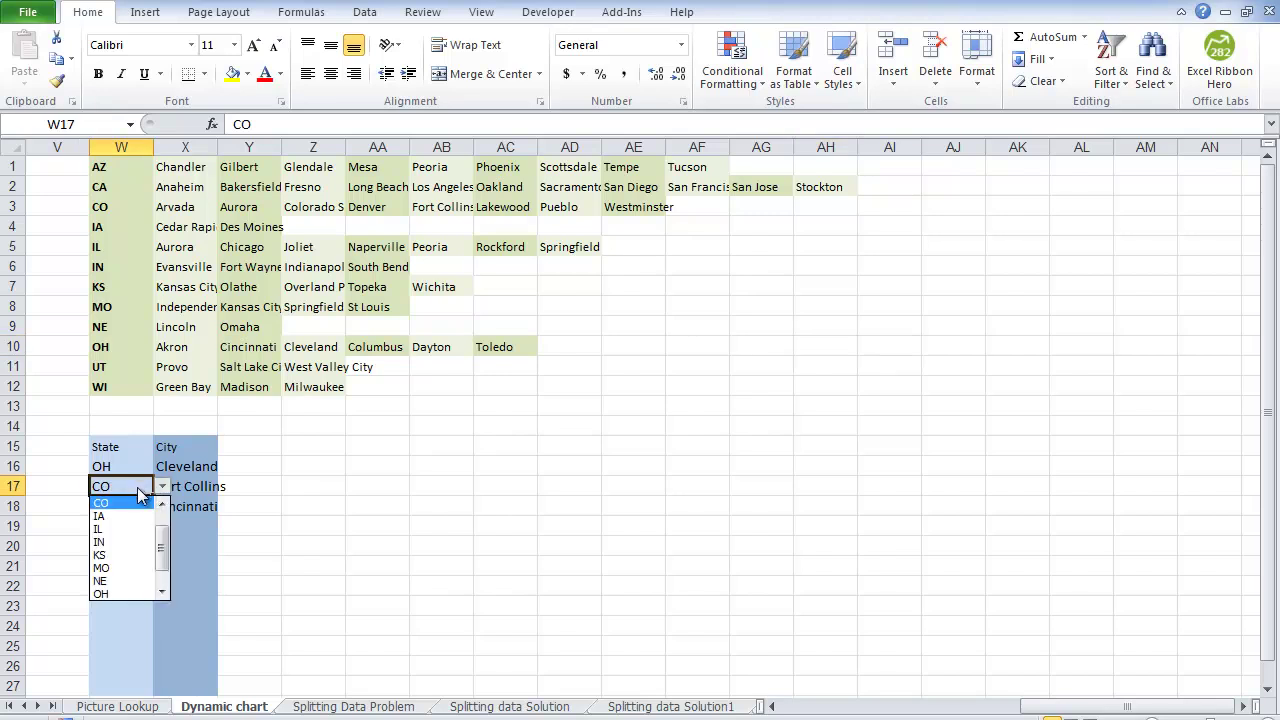
click(134, 503)
click(190, 486)
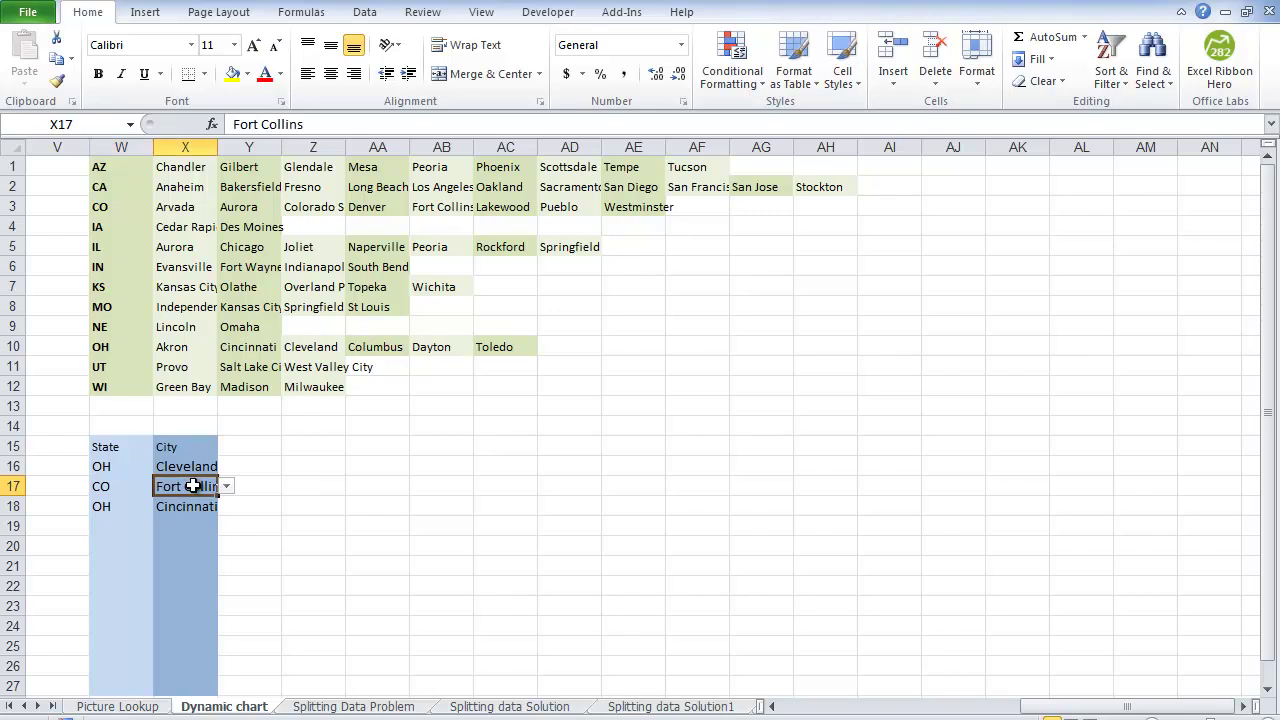
click(227, 486)
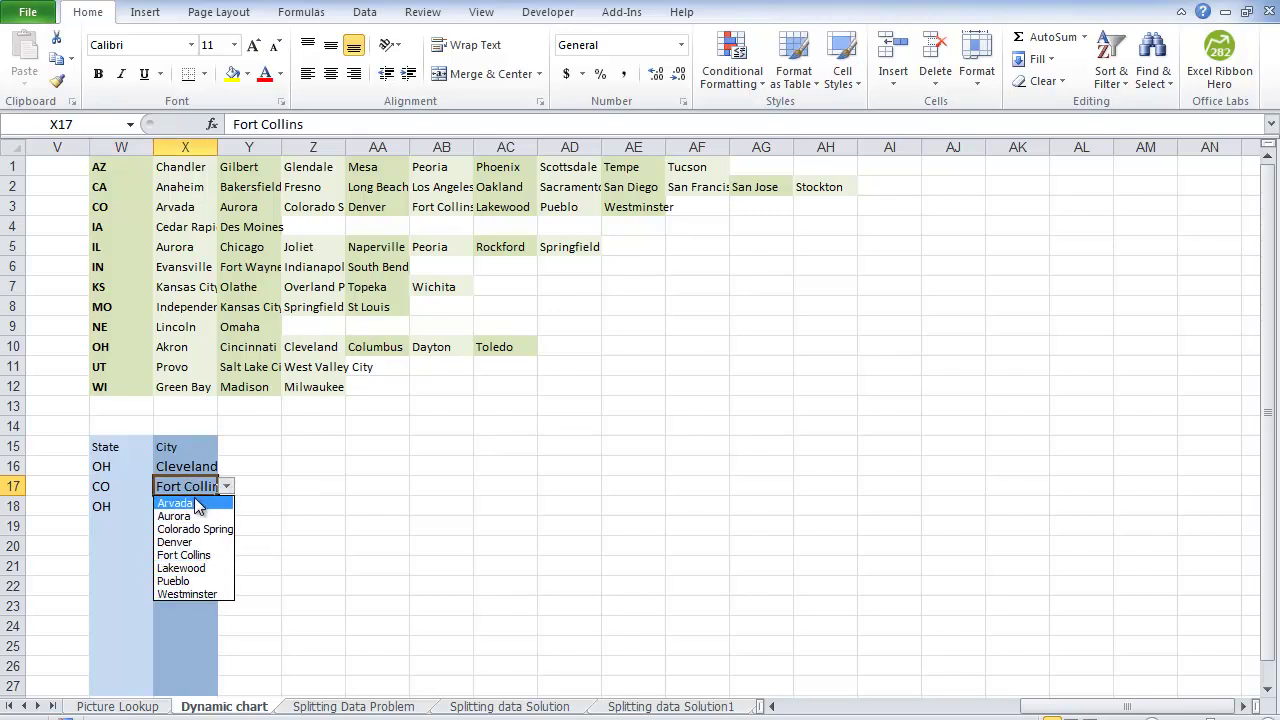
Step: Change the state in W17 to CA and review the dependent city choices offered in X17
click(124, 485)
click(124, 485)
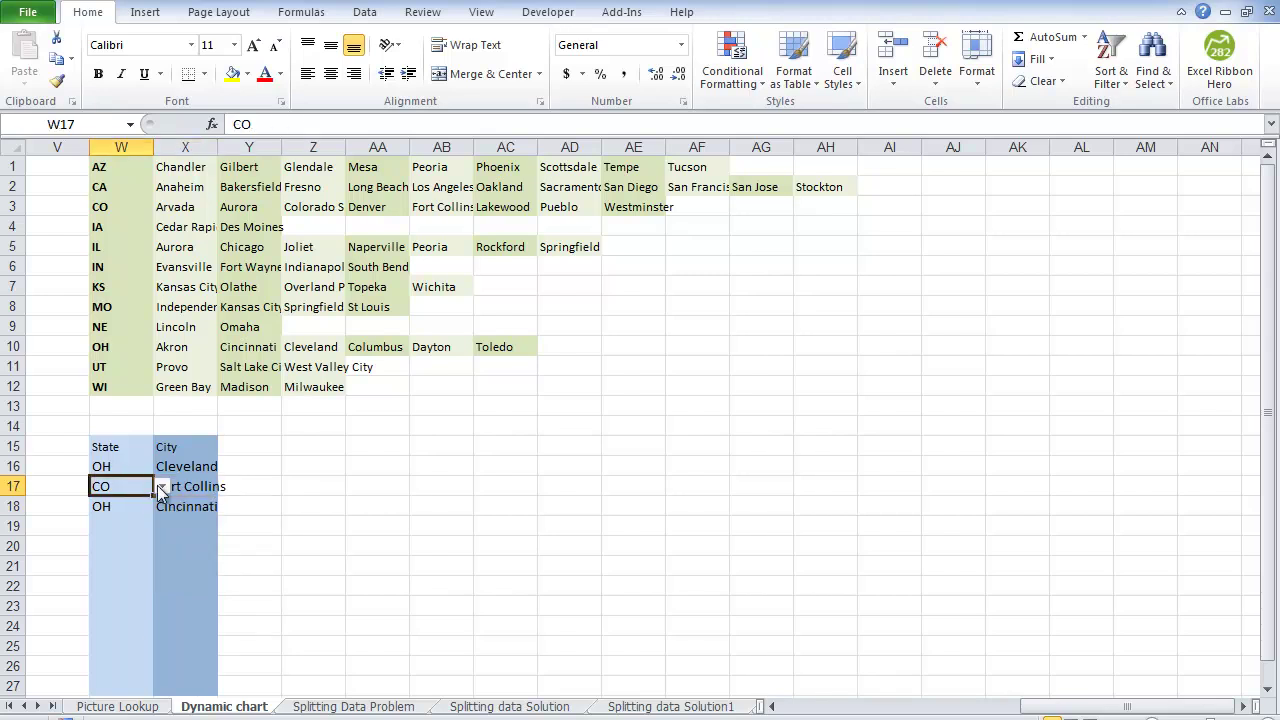
click(160, 486)
drag(163, 555, 163, 512)
click(120, 516)
click(190, 487)
click(228, 487)
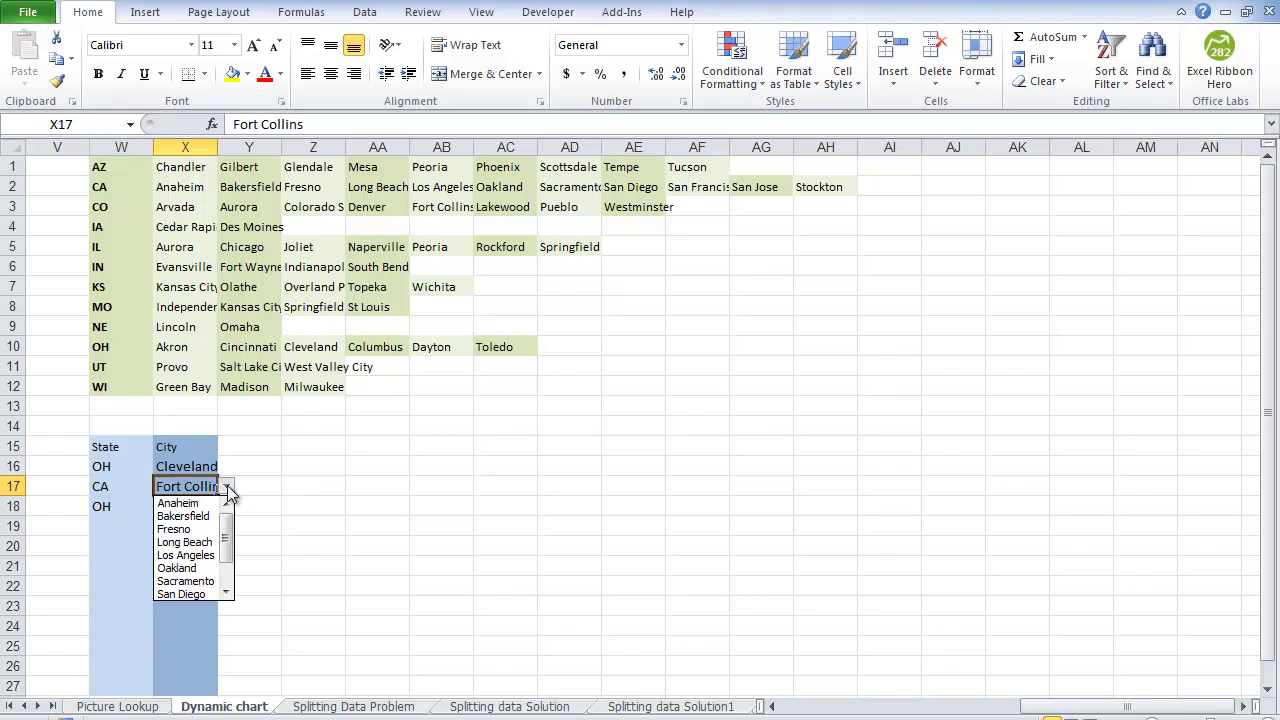
drag(228, 532, 231, 592)
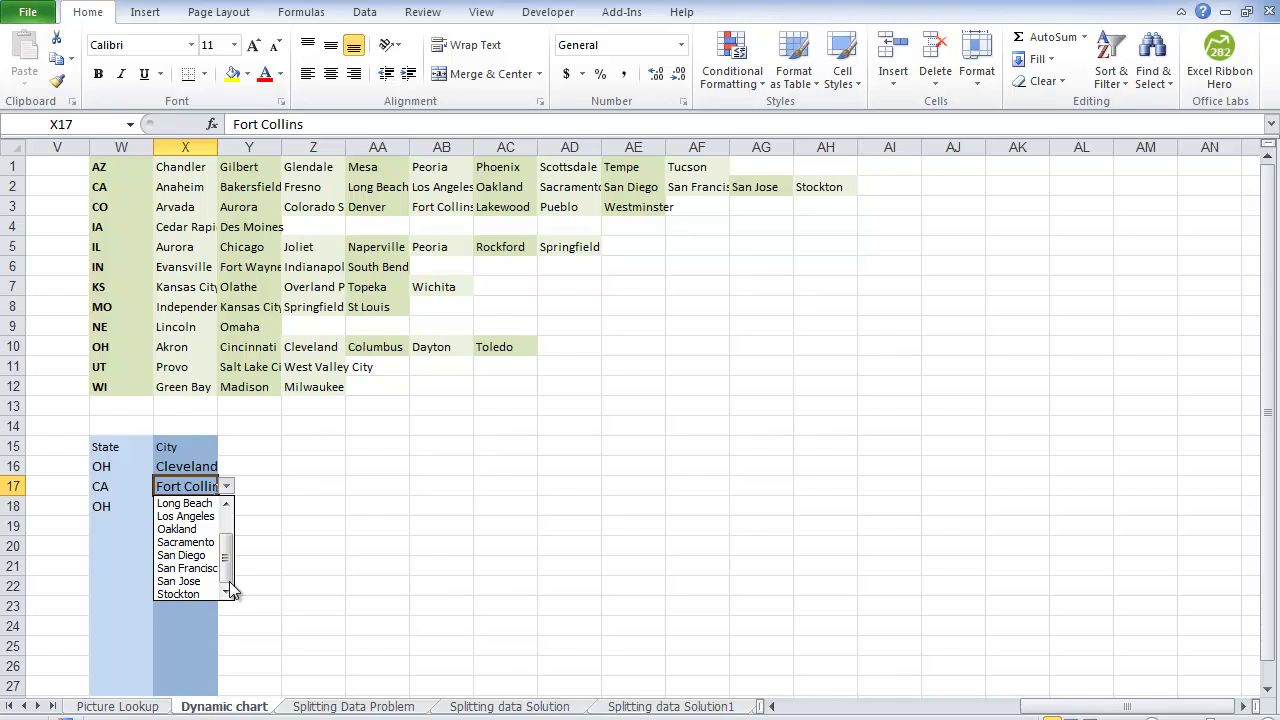
click(255, 486)
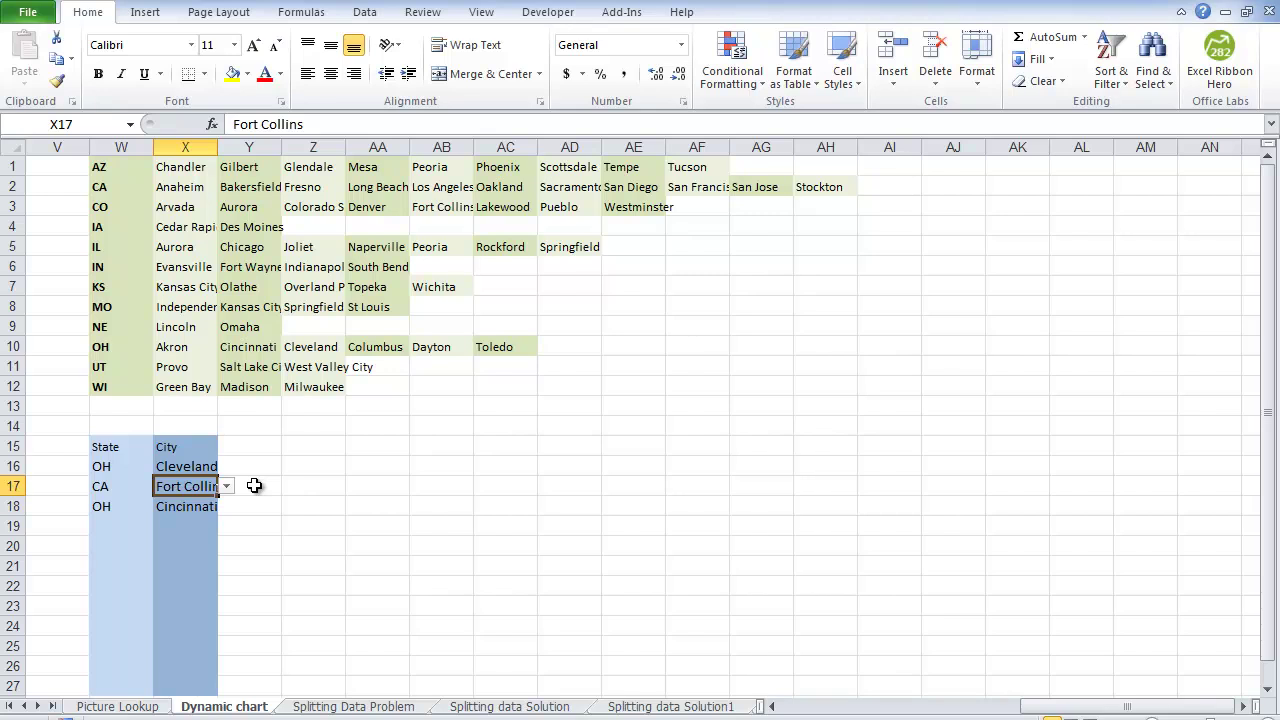
Step: Return to the sheet's start, select the yearly data in A1:E6, and advance the dynamic chart year by year past 2010 and 2011
key(ctrl+Home)
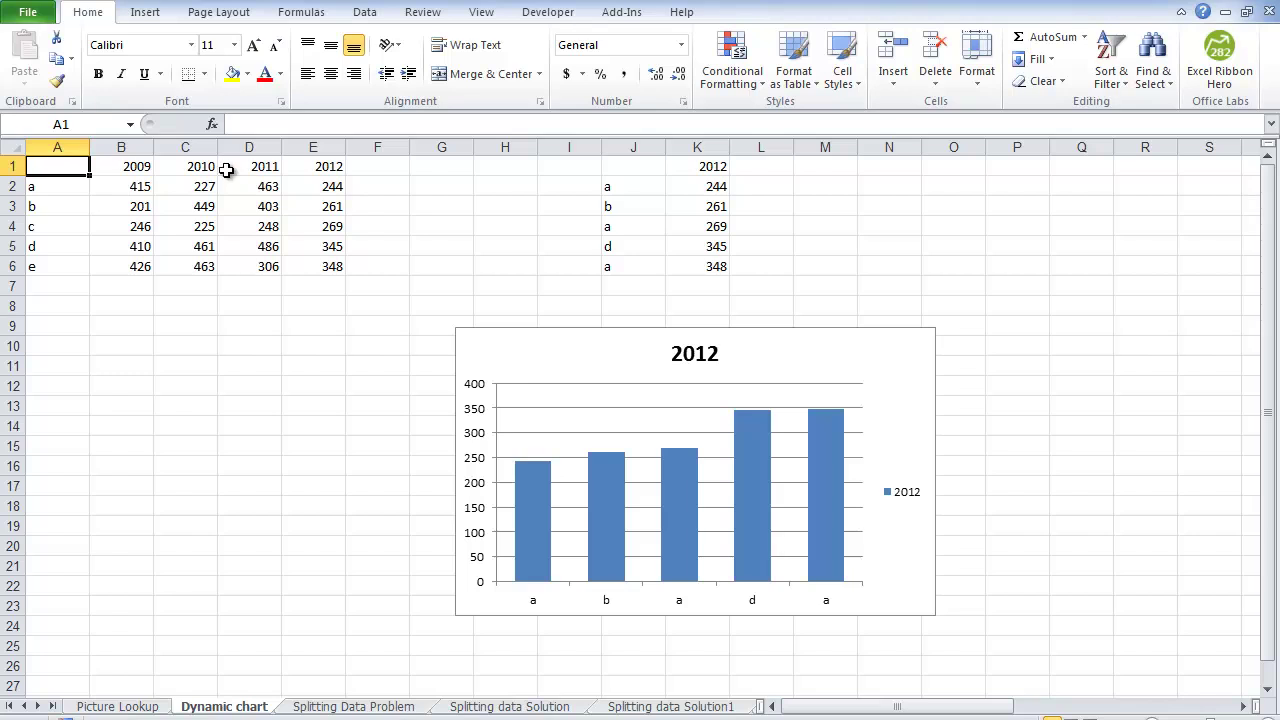
drag(57, 166, 325, 262)
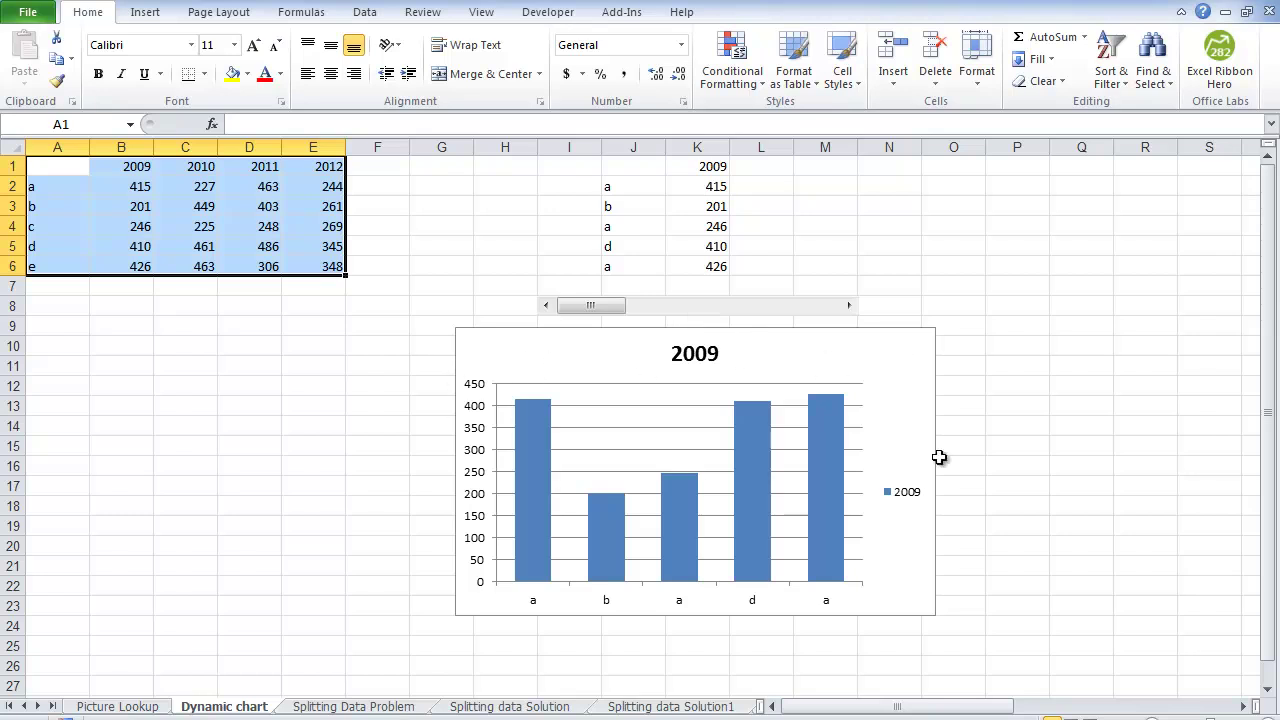
click(849, 306)
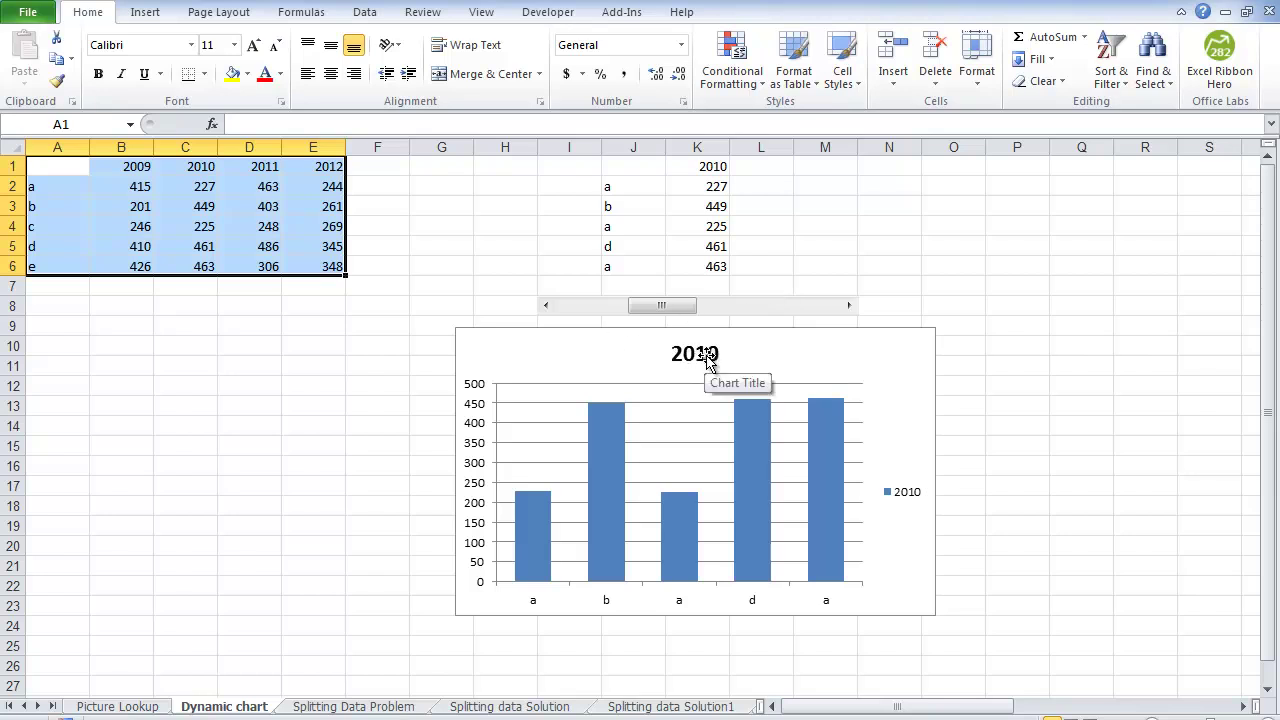
click(849, 307)
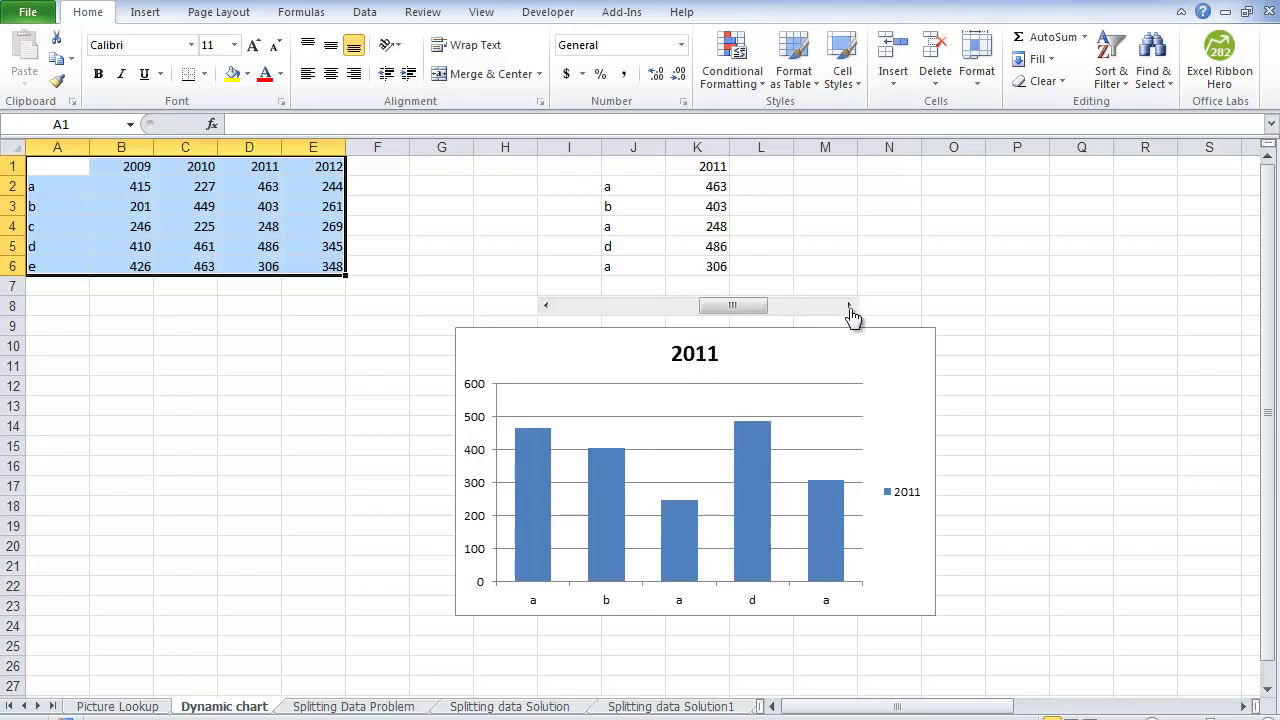
click(849, 307)
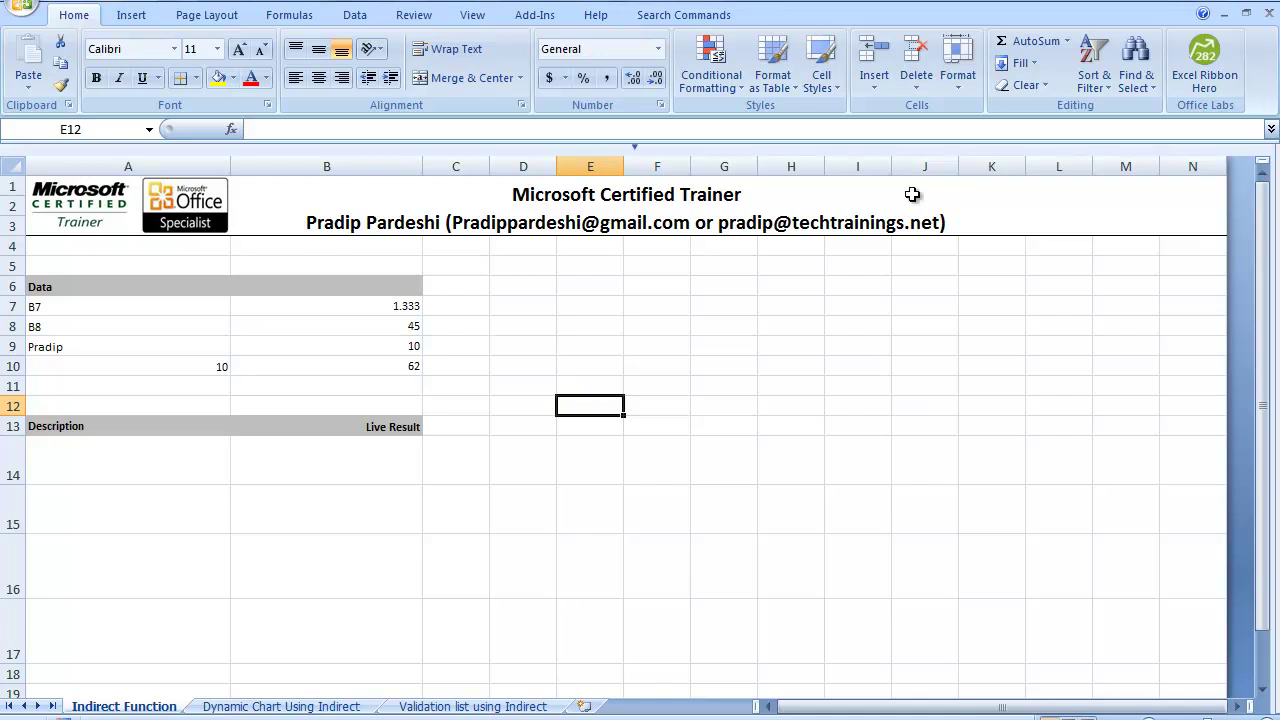
Step: Enter the direct reference =B7 in cell E14 of the Indirect Function sheet and check its formula
click(594, 468)
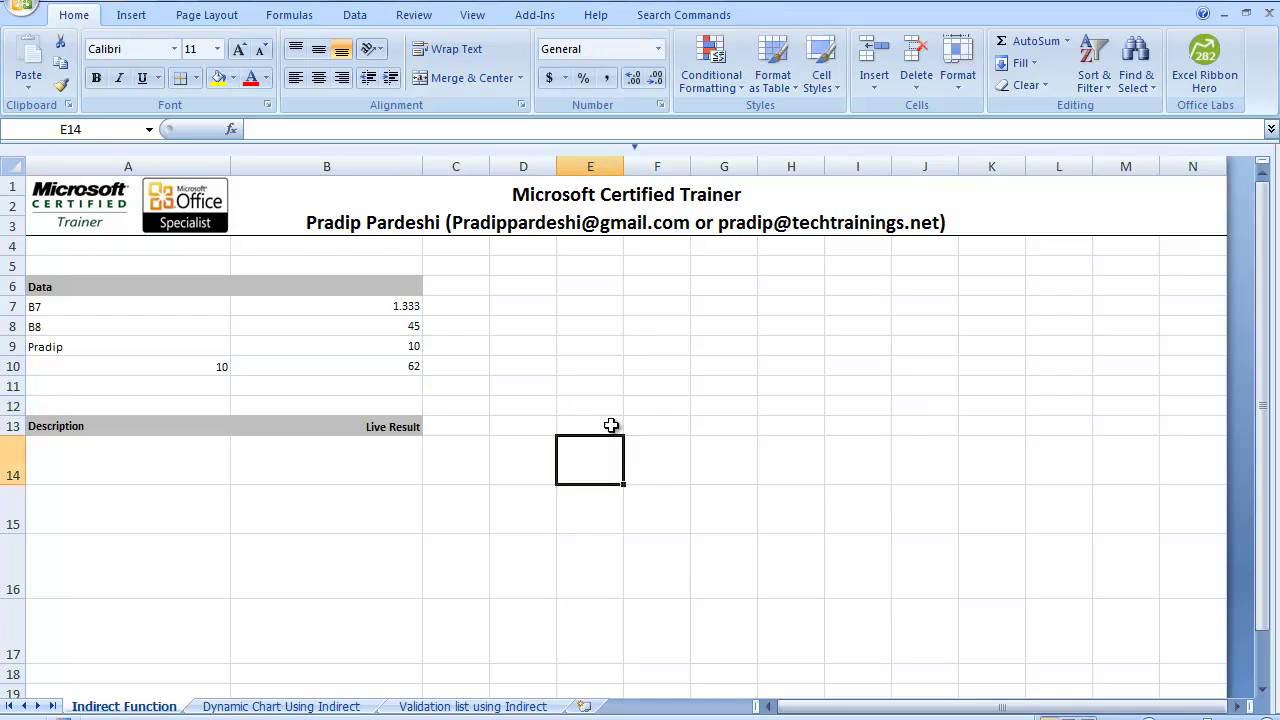
click(350, 307)
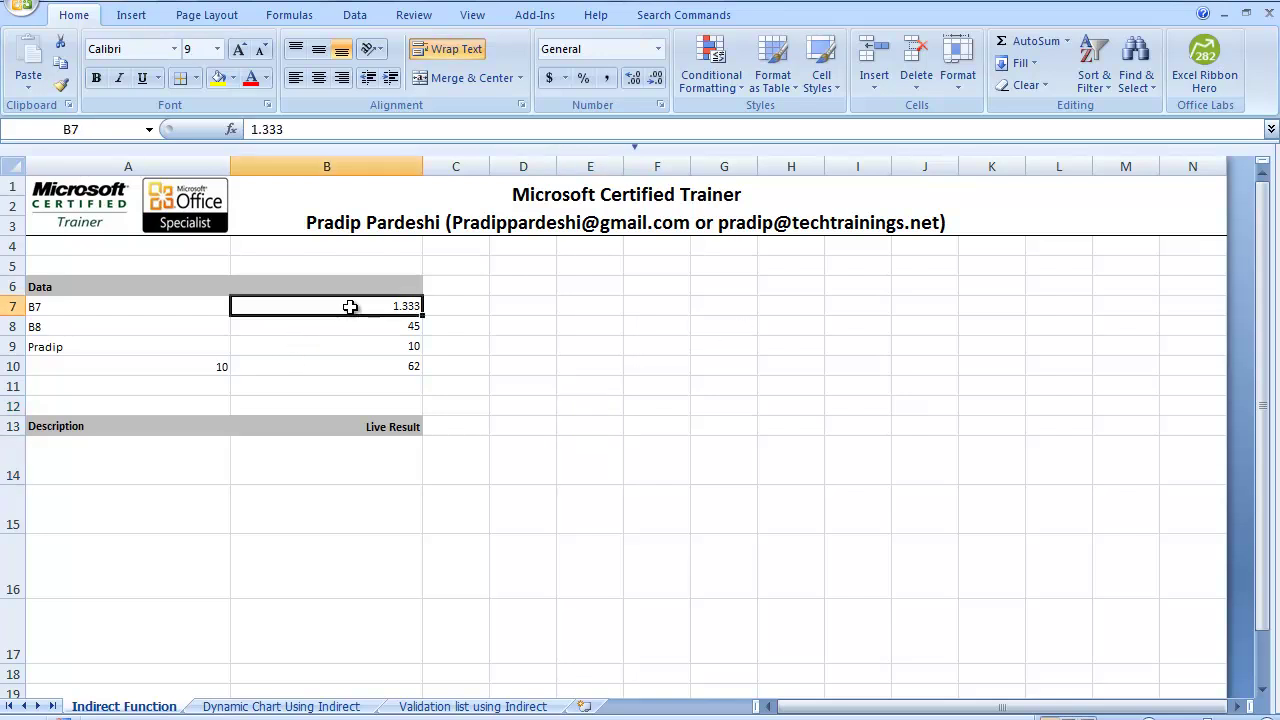
click(612, 457)
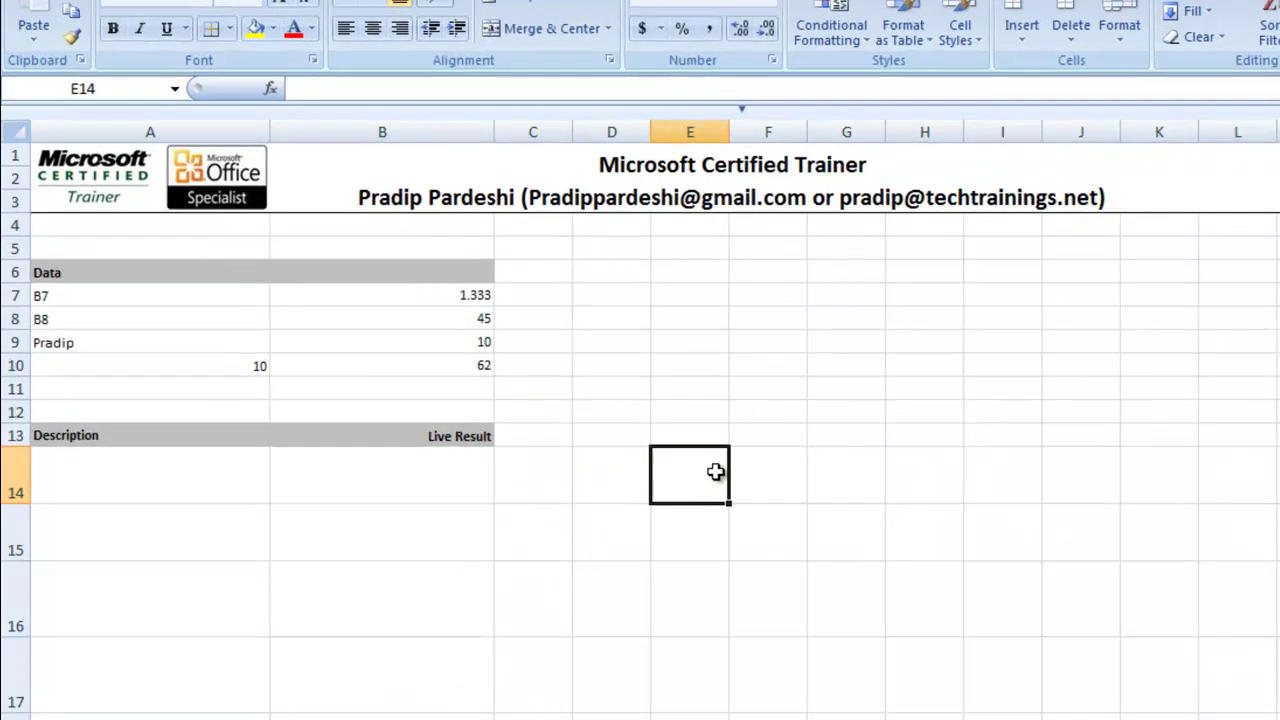
text(=)
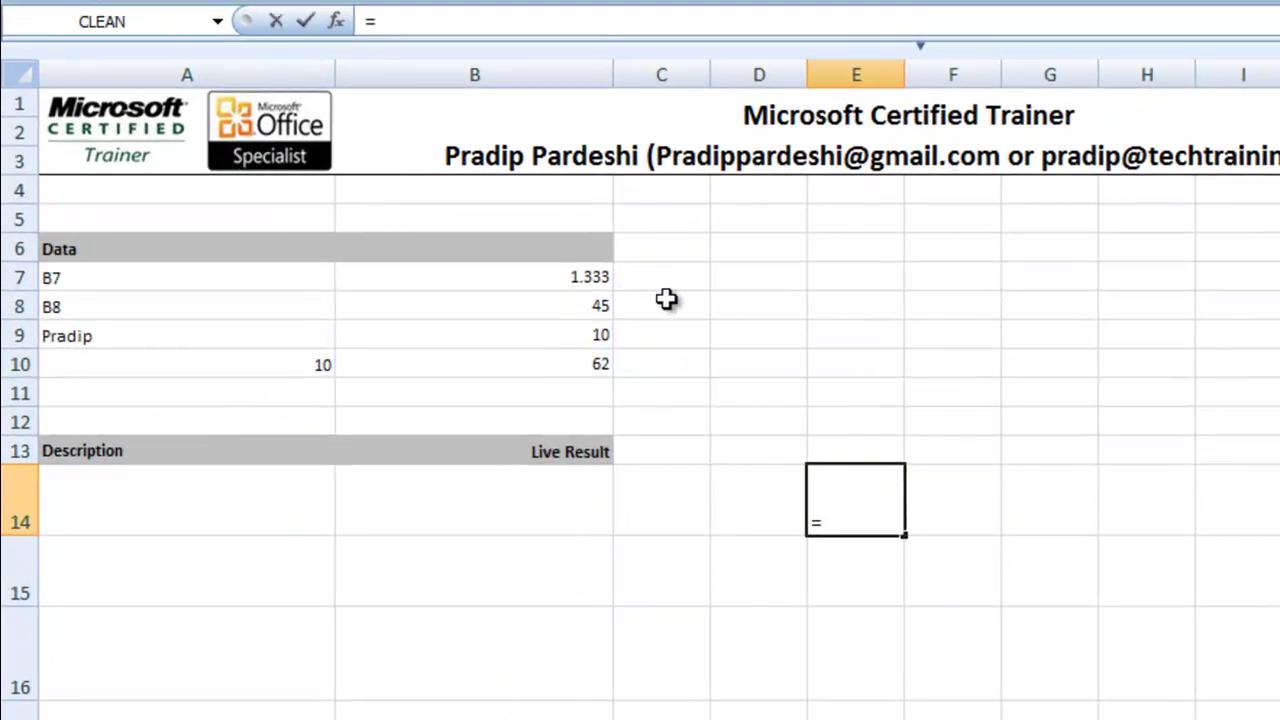
click(588, 276)
key(Return)
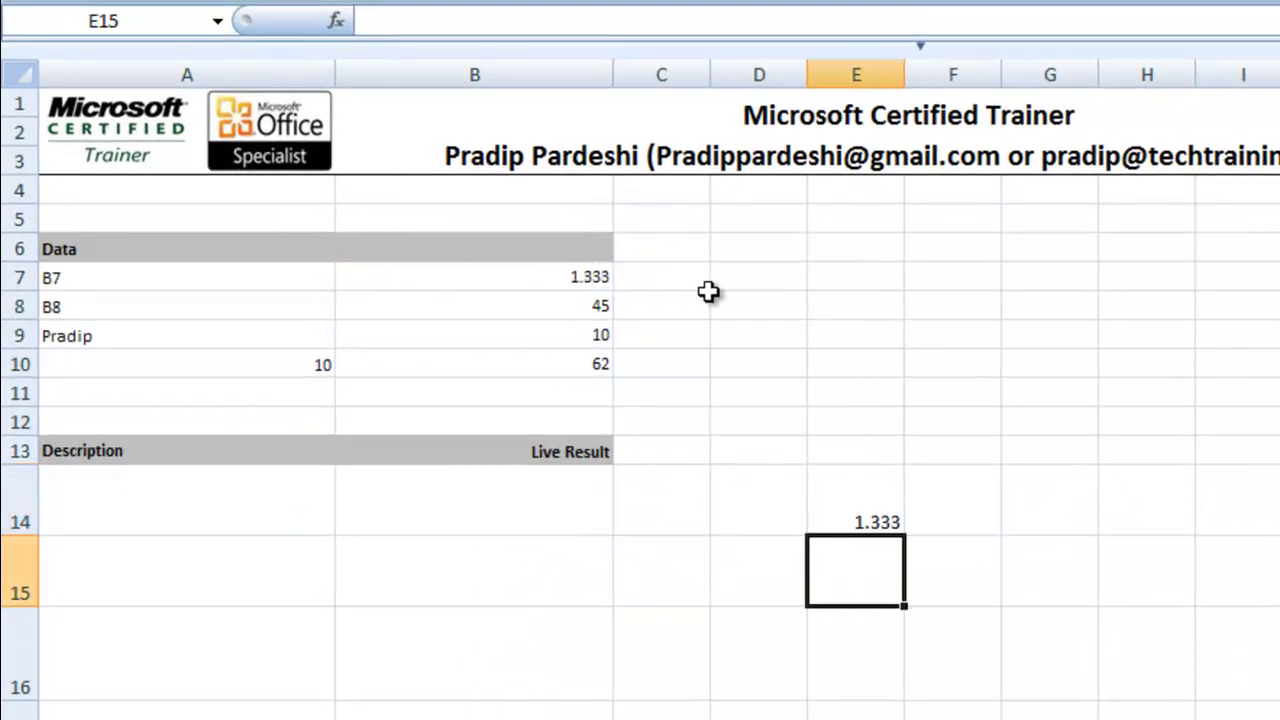
click(849, 478)
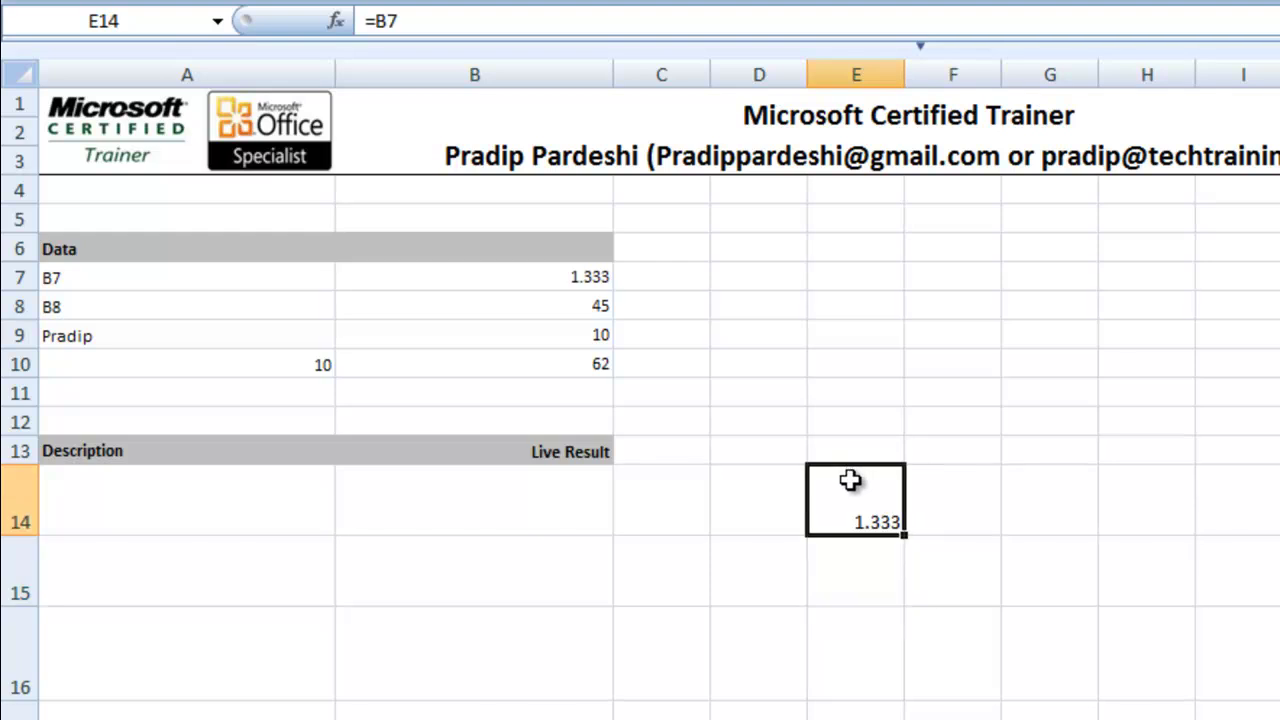
Step: Enter the direct reference =A7 in cell F14
click(959, 500)
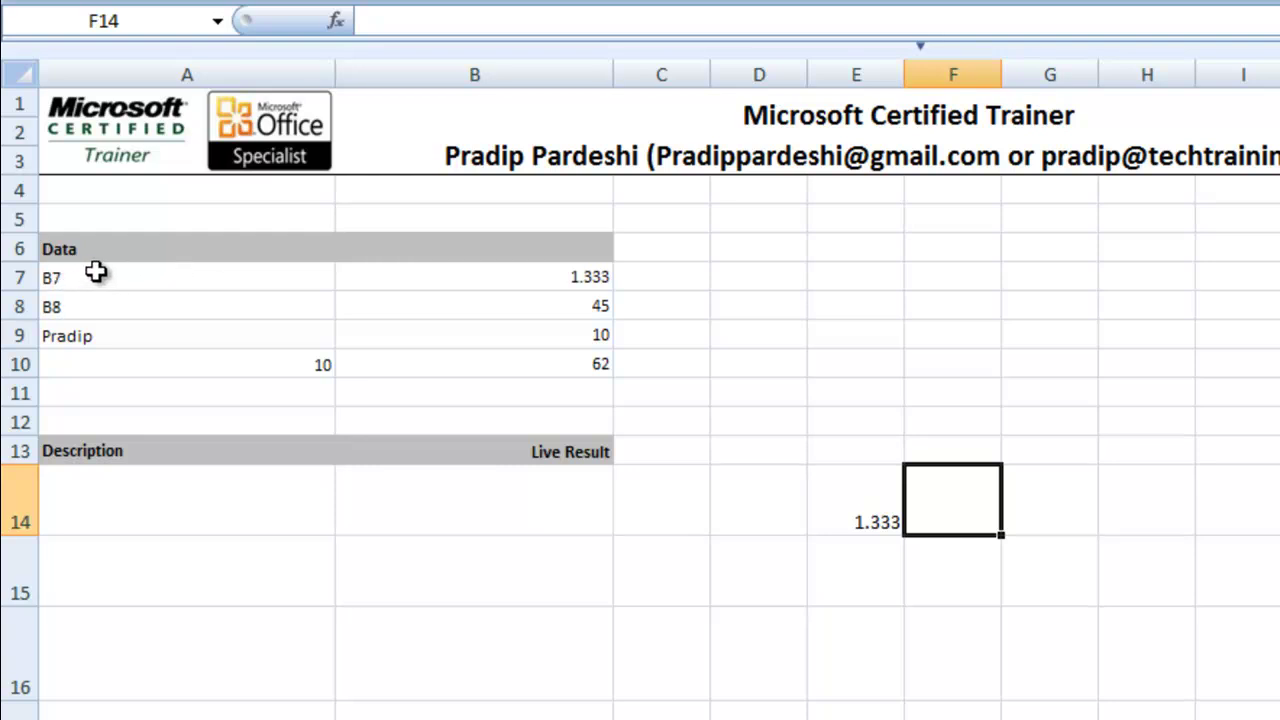
text(=)
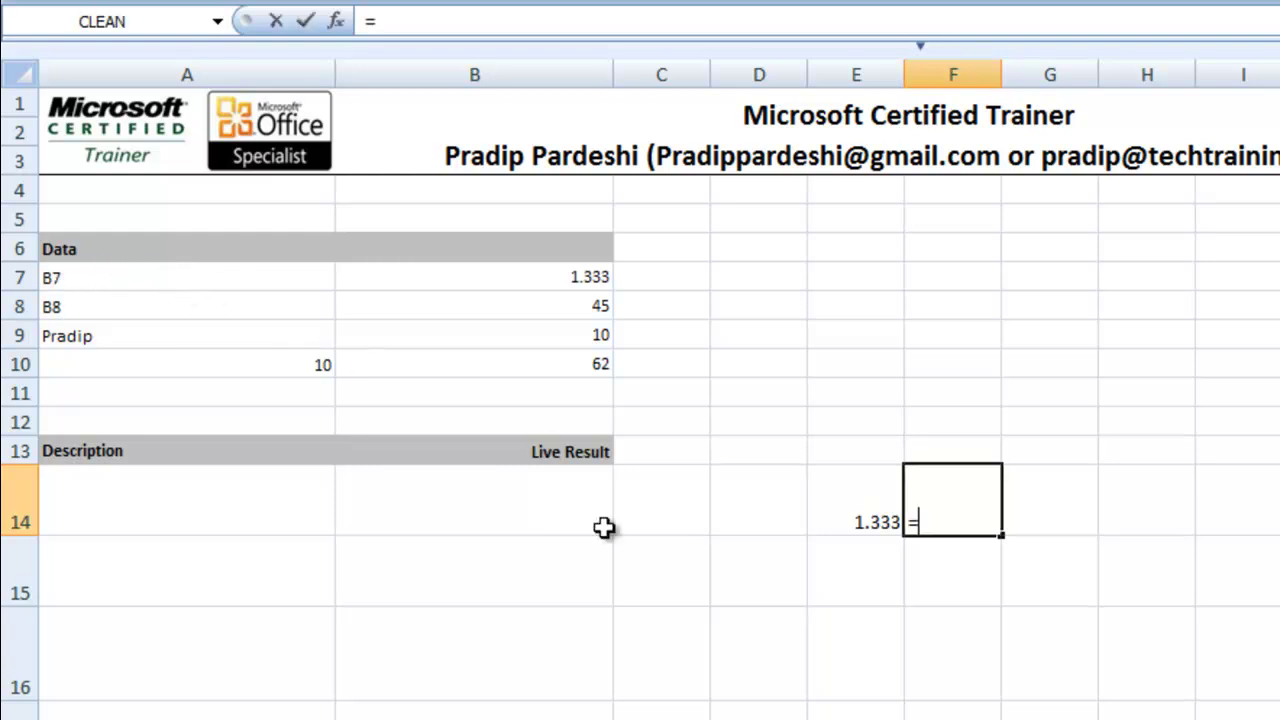
click(266, 281)
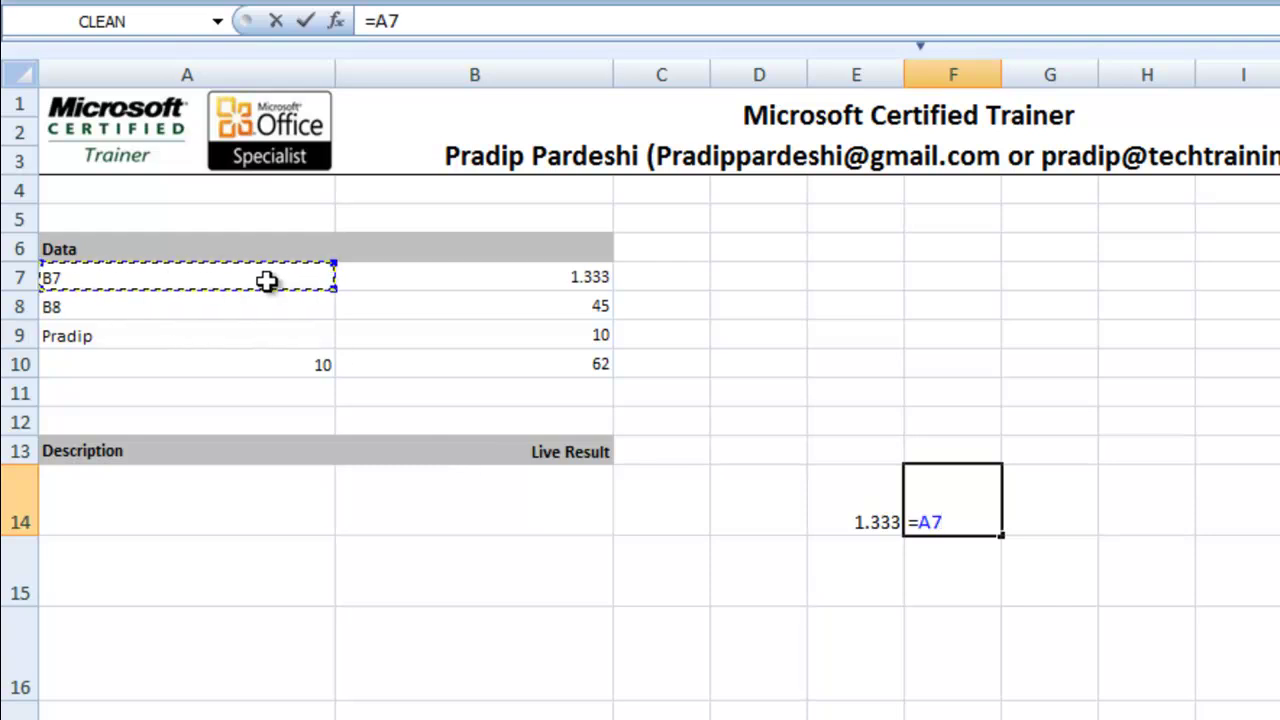
key(Return)
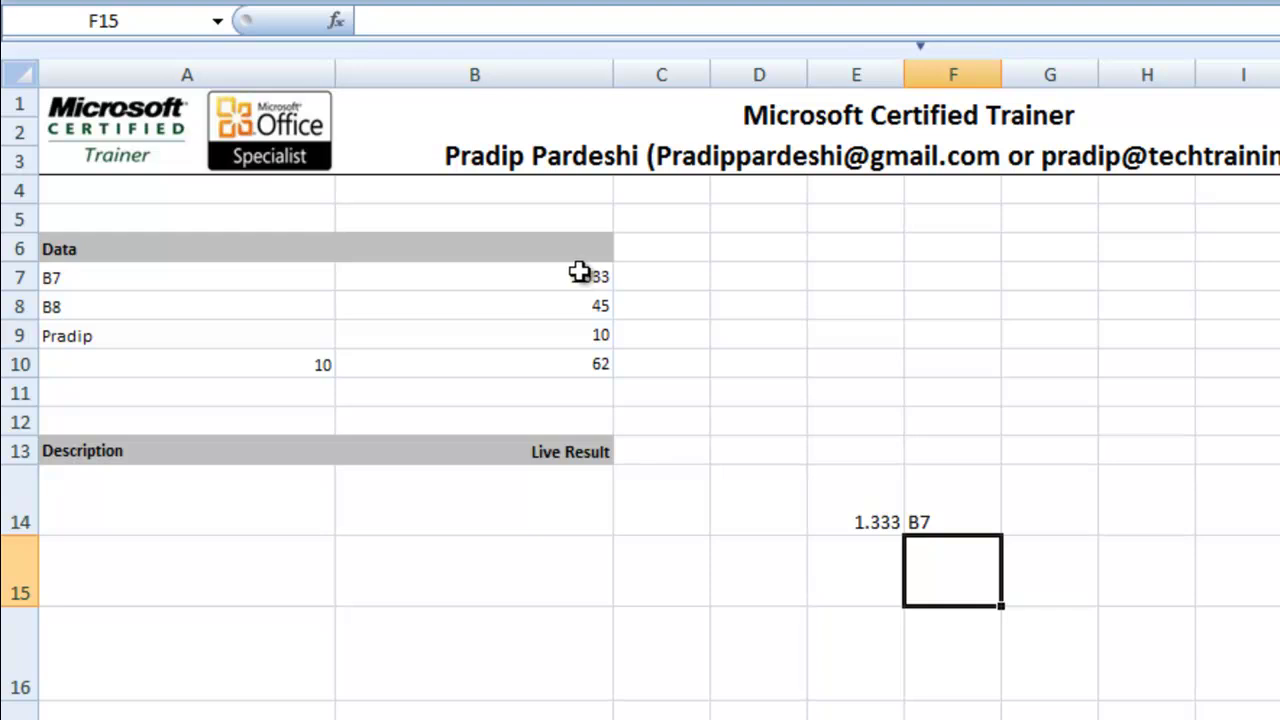
Step: Enter =INDIRECT(A7) in cell B14 under Live Result and check the formula
click(516, 499)
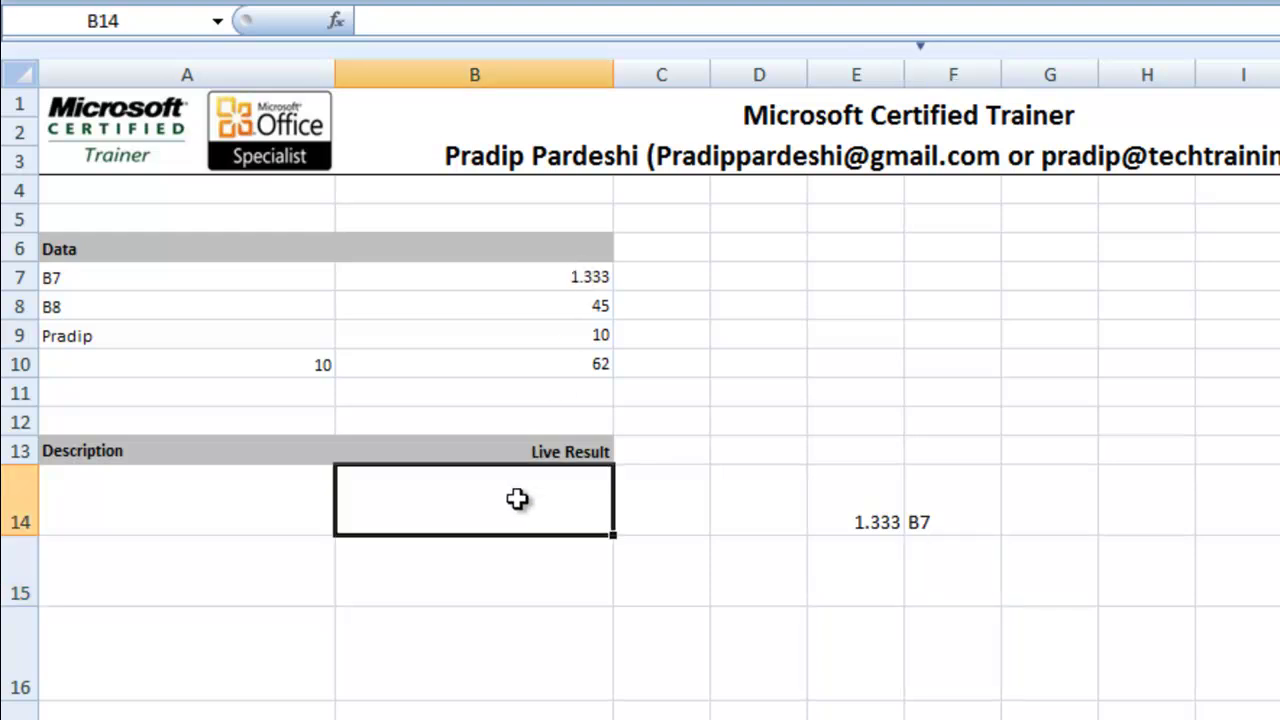
text(=indirec)
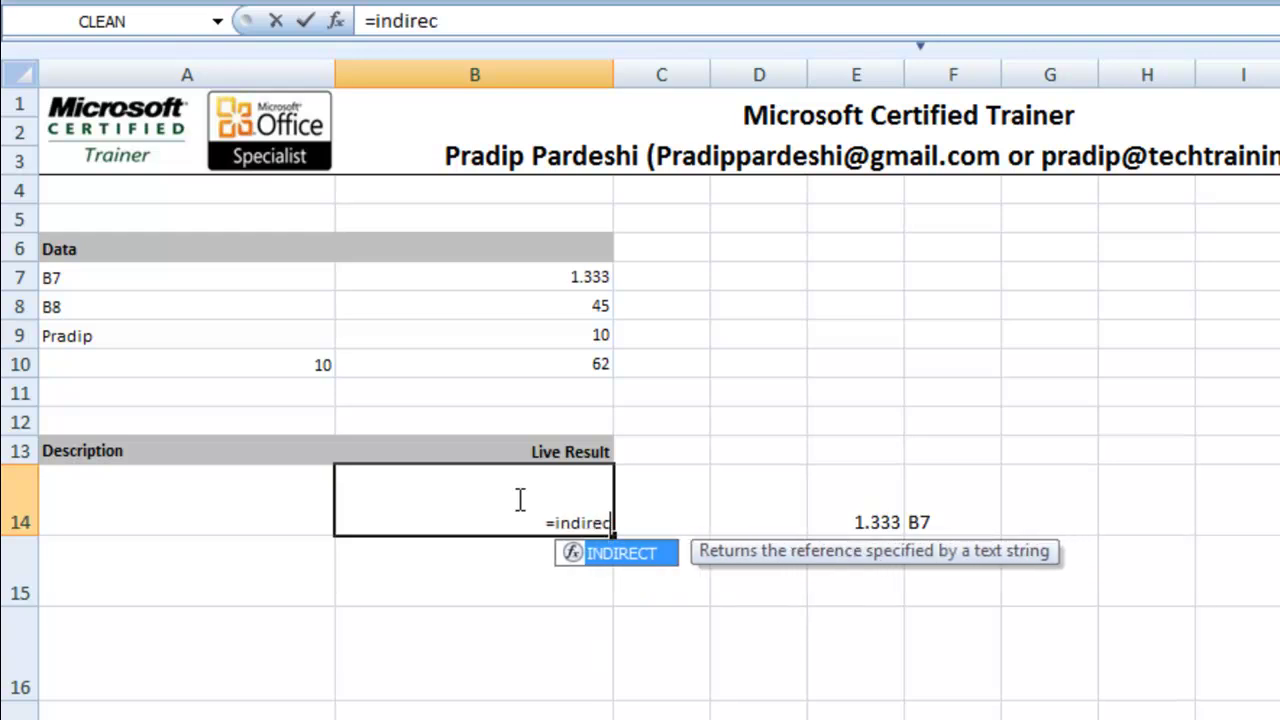
key(Tab)
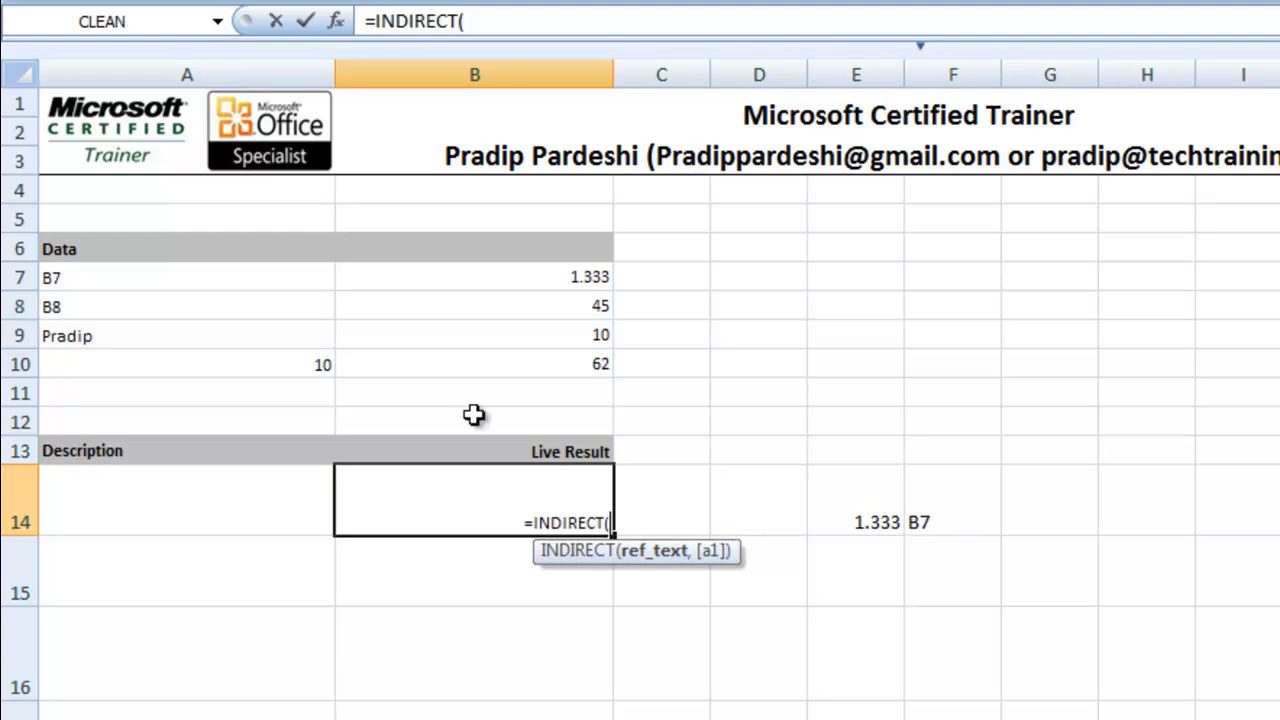
click(189, 279)
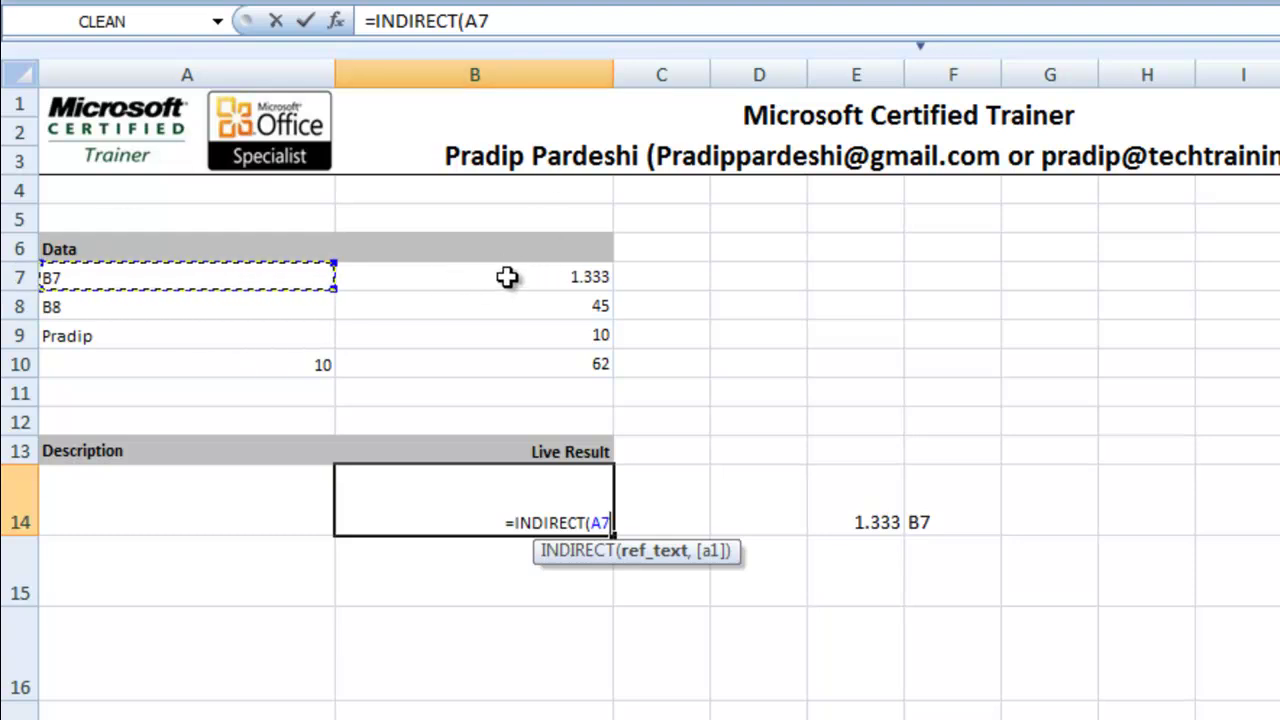
text())
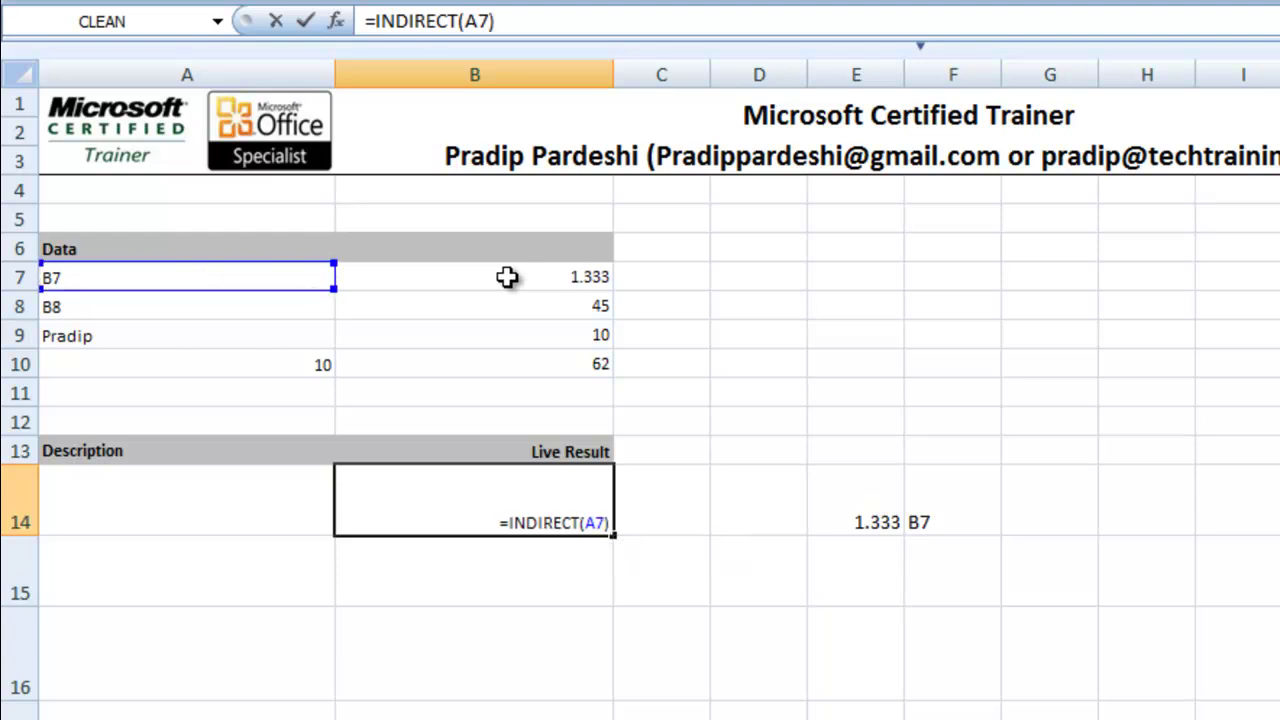
key(Return)
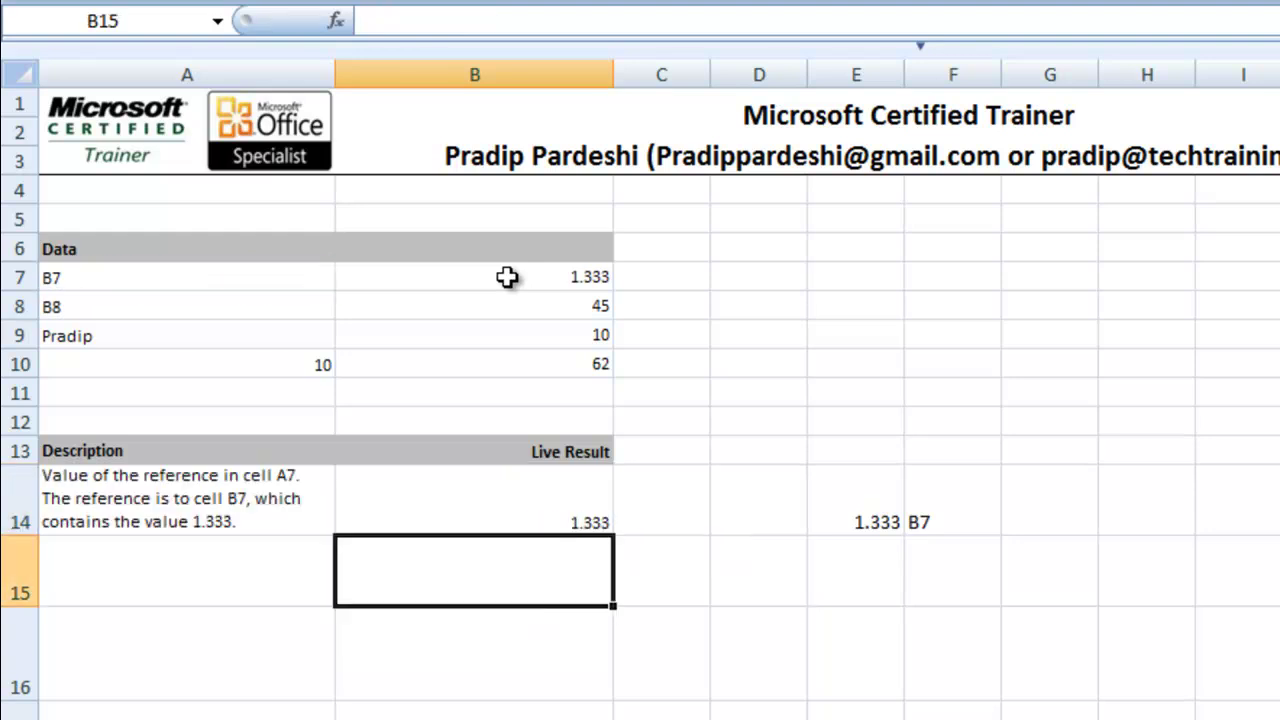
click(535, 516)
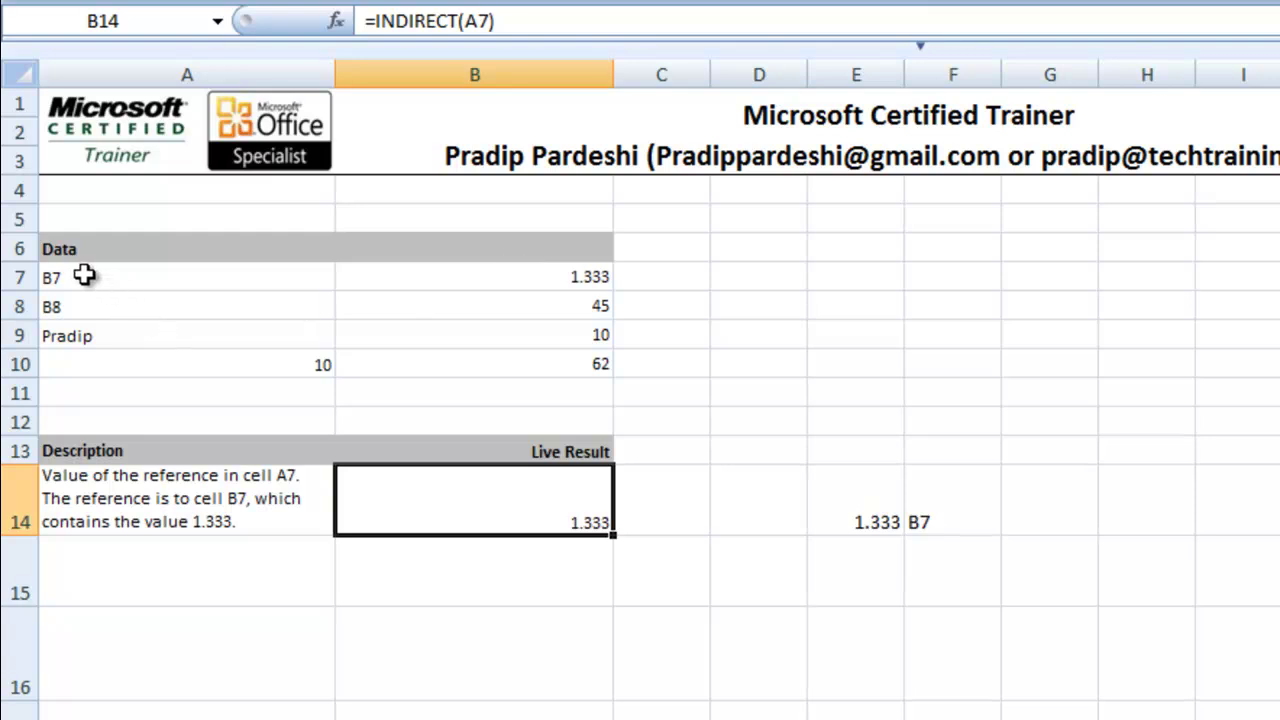
click(453, 583)
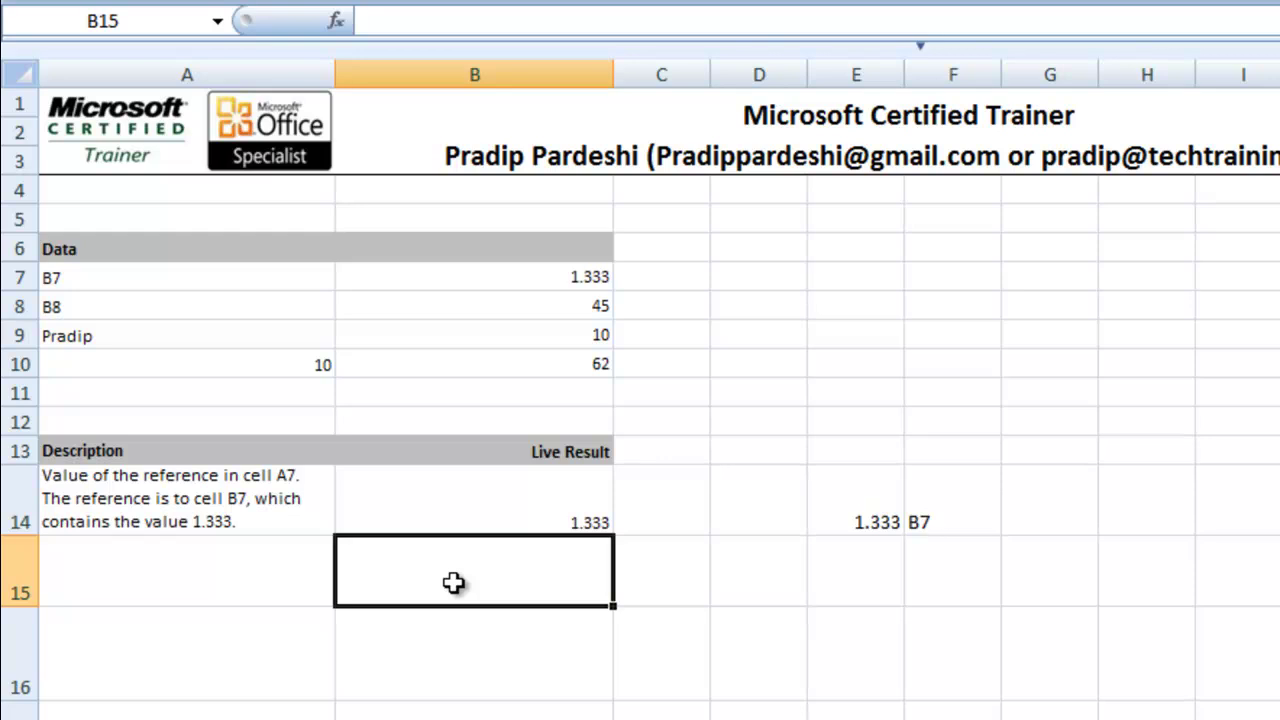
text(=indi)
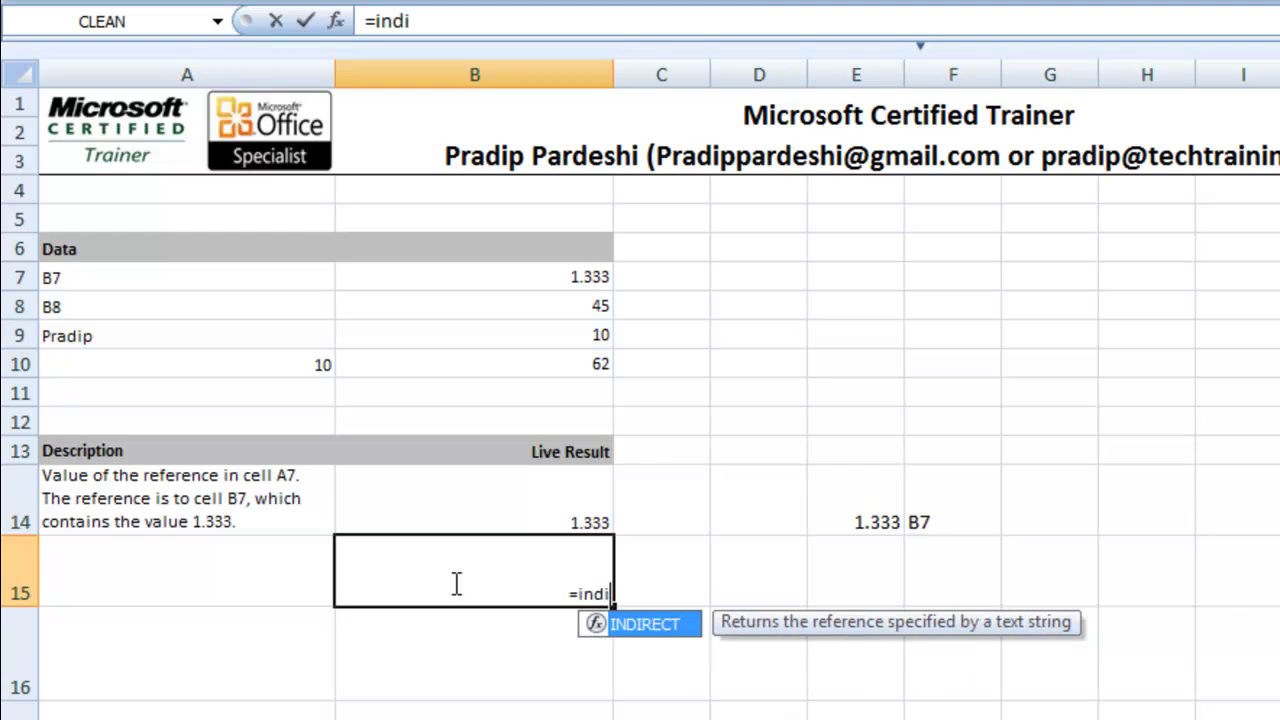
key(Tab)
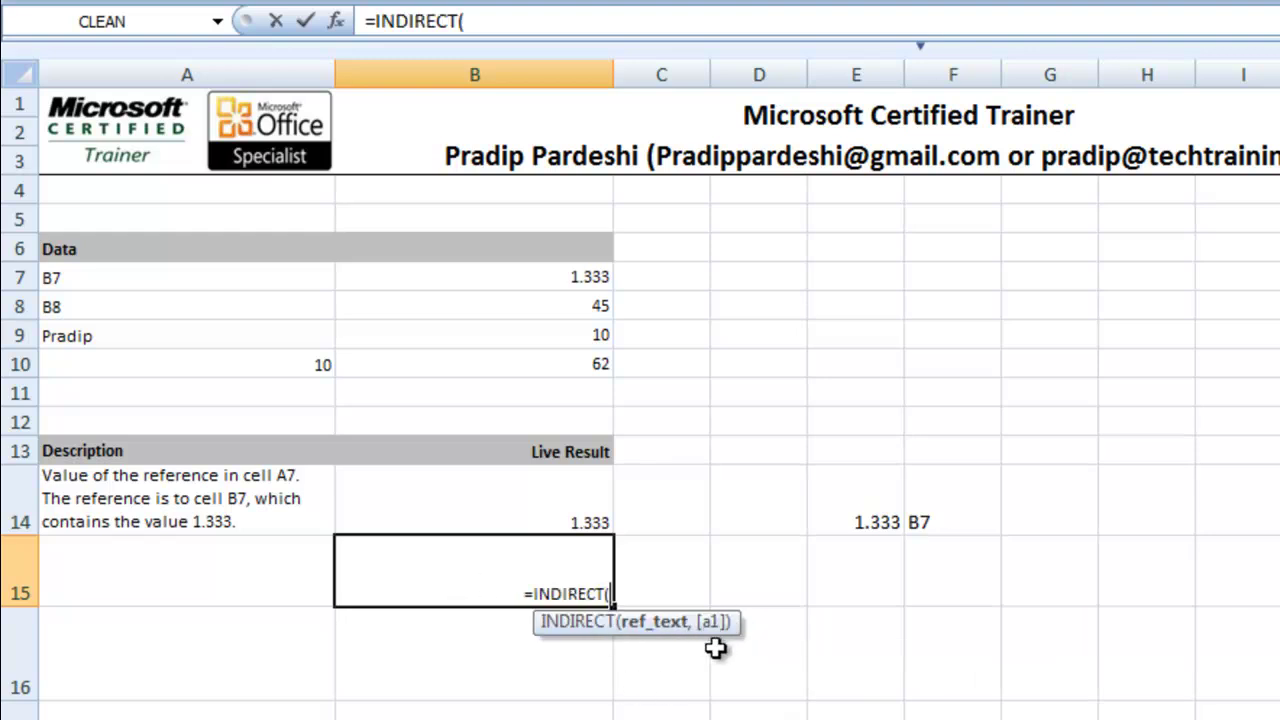
key(Escape)
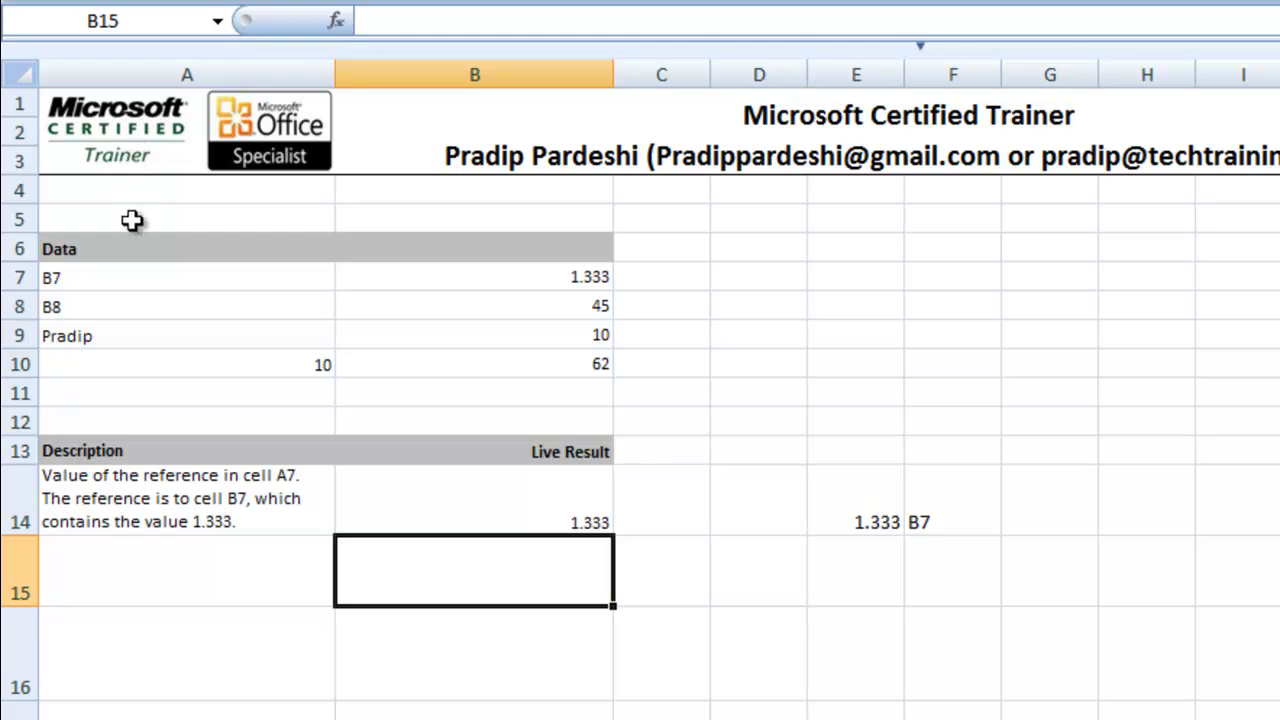
Step: Turn on the R1C1 reference style in the Excel formula options
click(1194, 654)
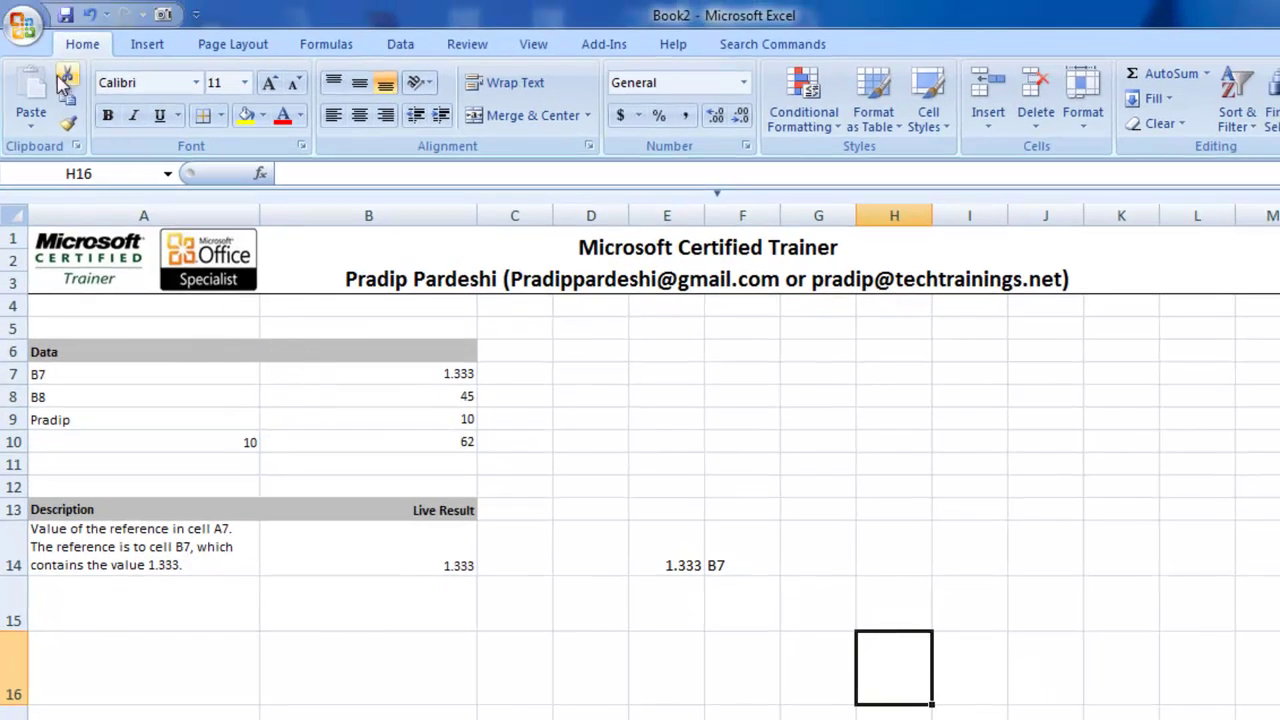
click(22, 24)
click(320, 527)
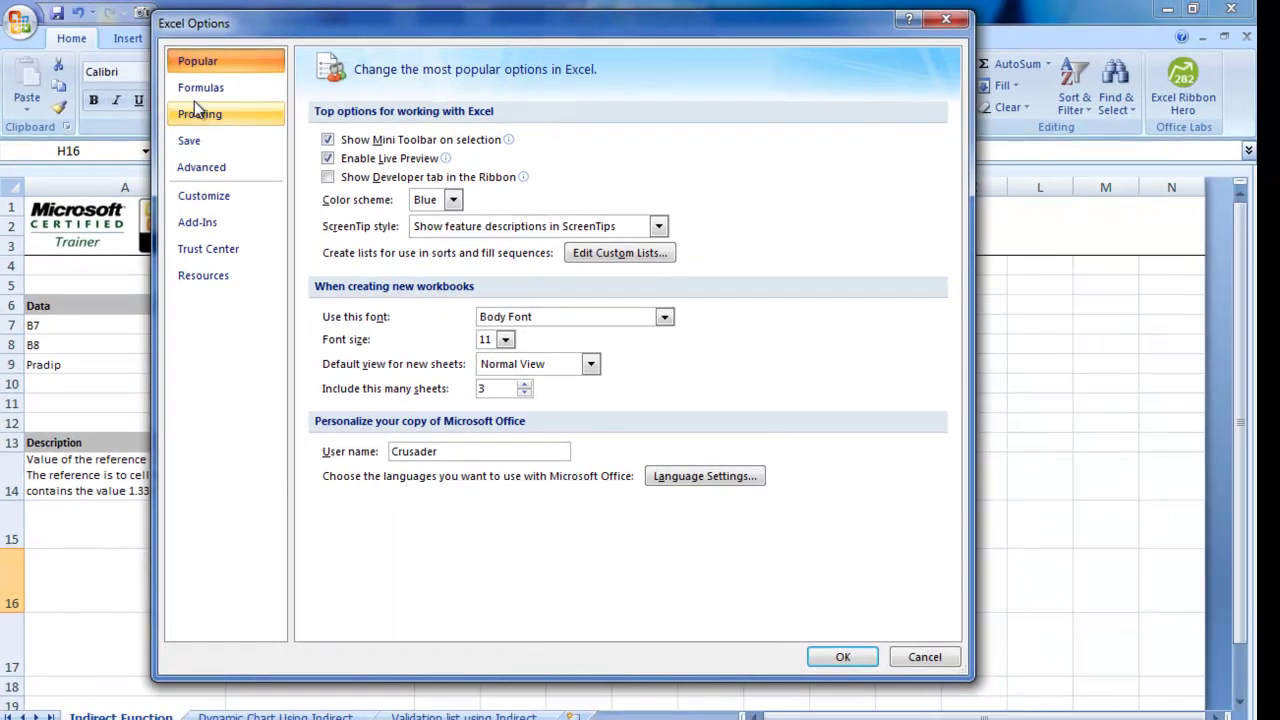
click(194, 92)
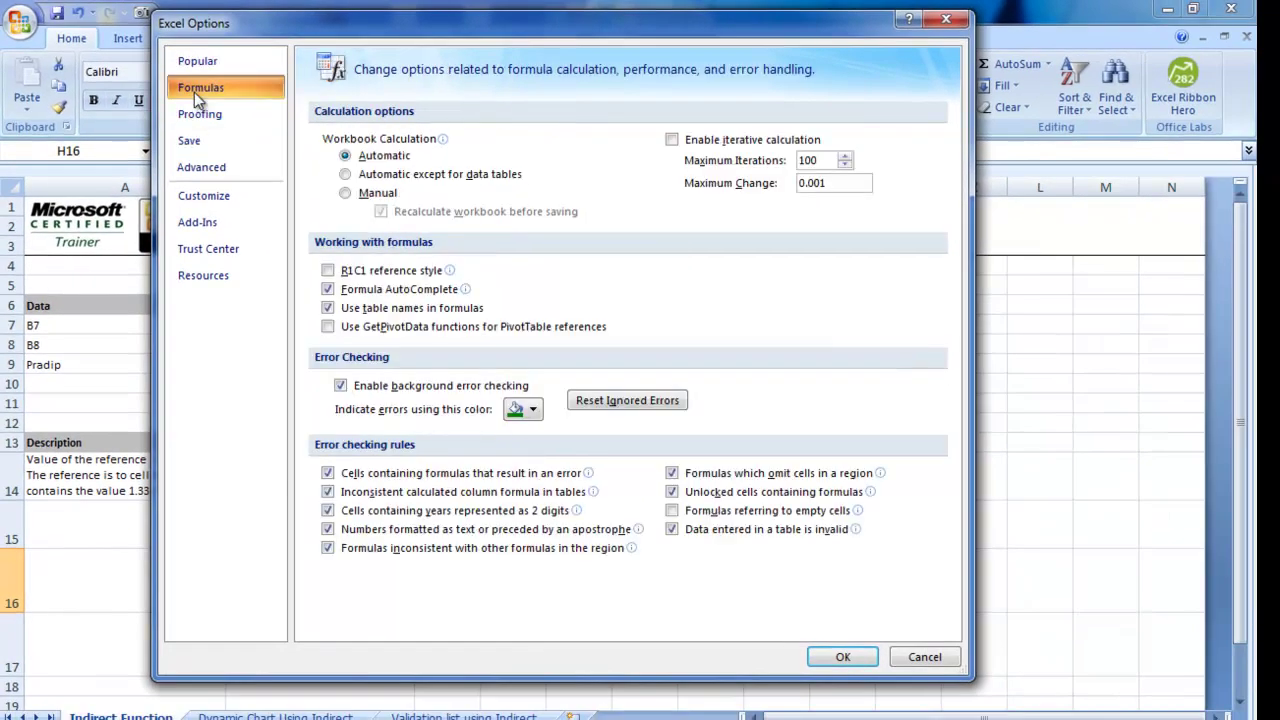
click(329, 271)
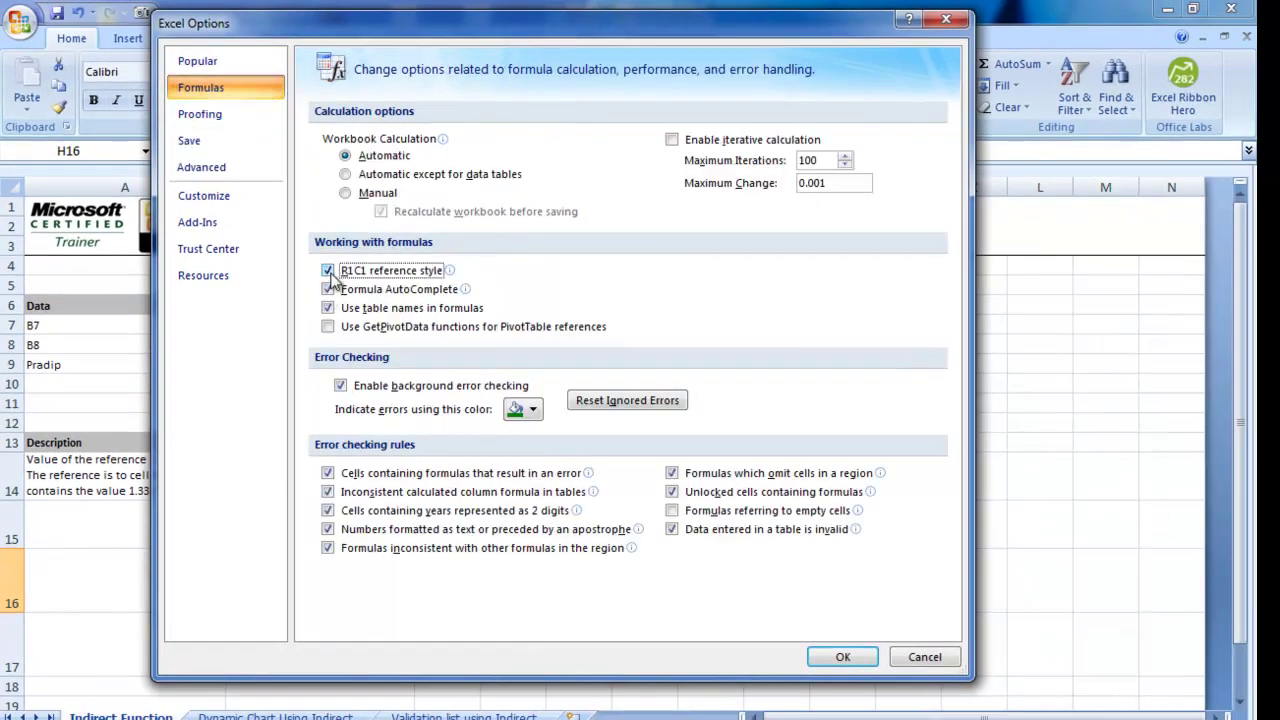
click(852, 659)
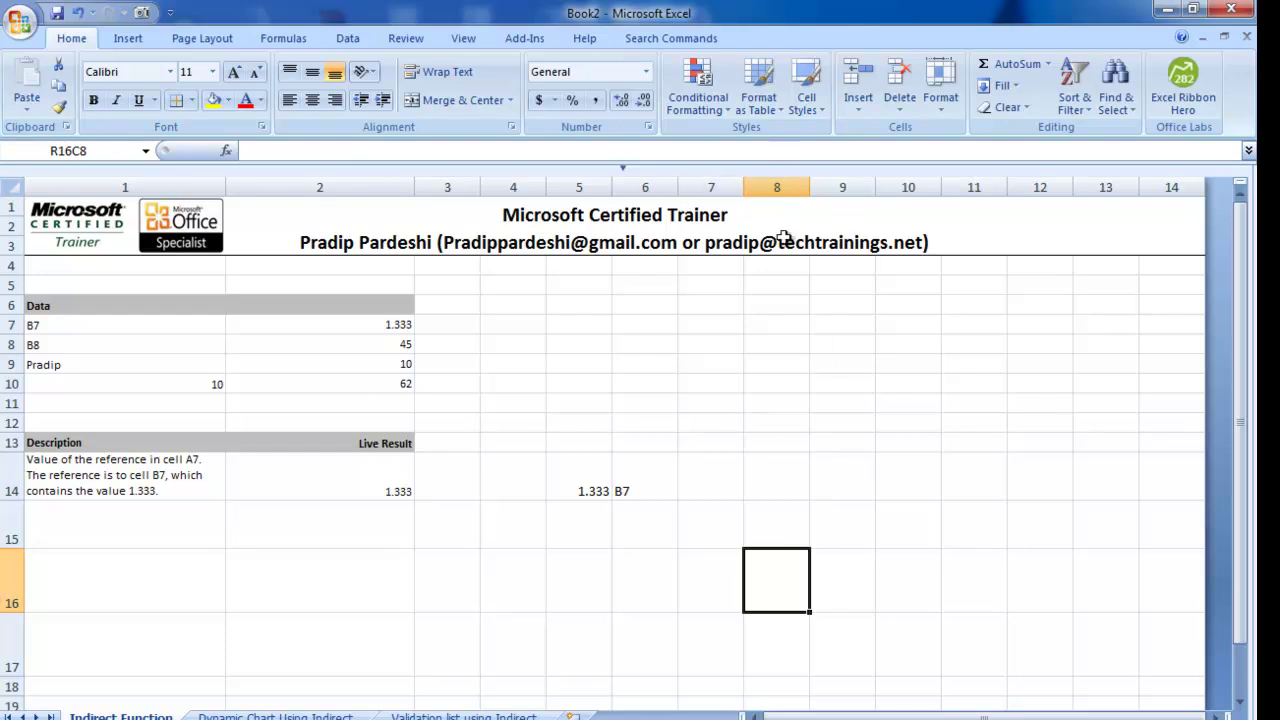
Step: Select cells R10C11, R10C2 and R15C2 in turn to examine their row-and-column style references
click(990, 382)
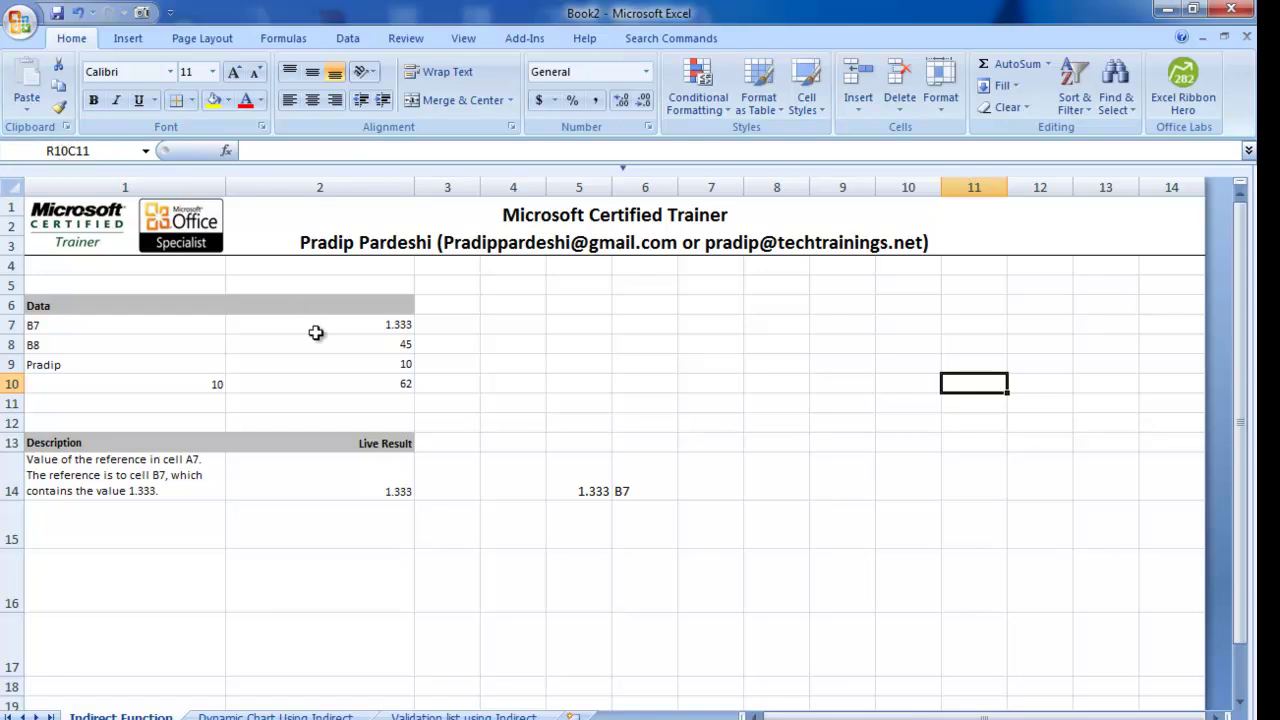
click(342, 385)
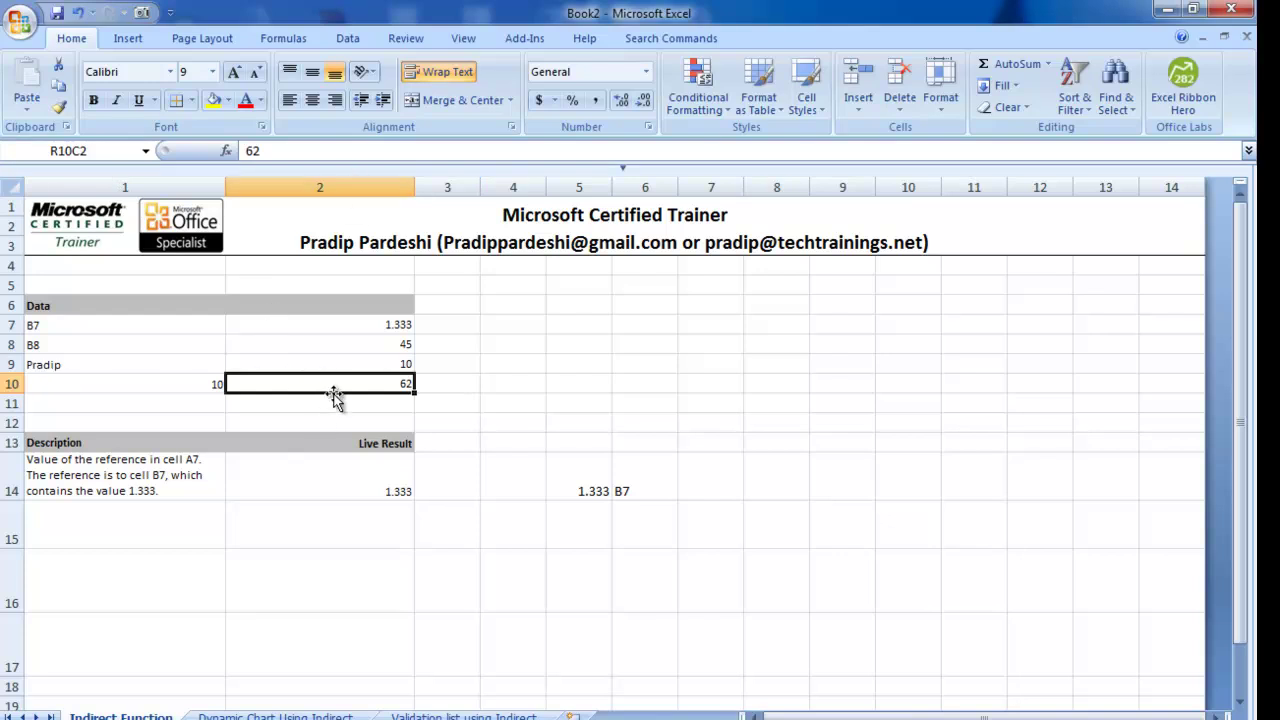
click(357, 520)
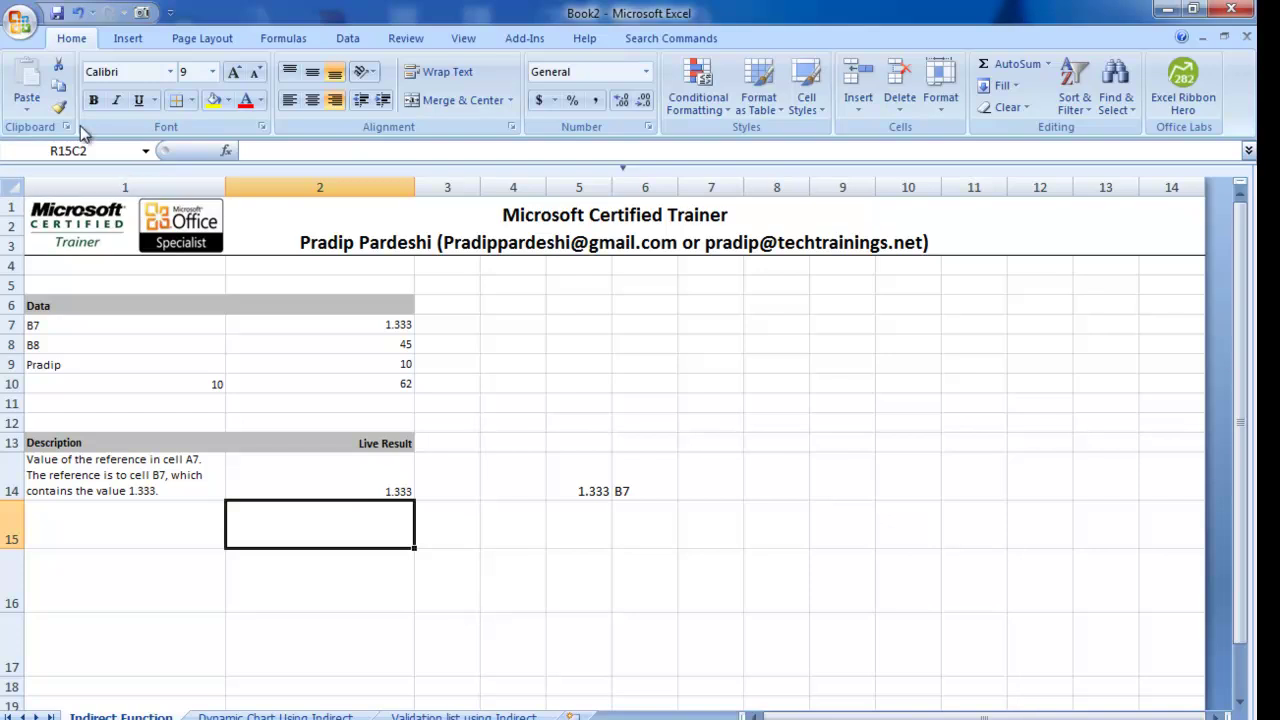
Step: Turn off the R1C1 reference style in the Excel formula options
click(12, 16)
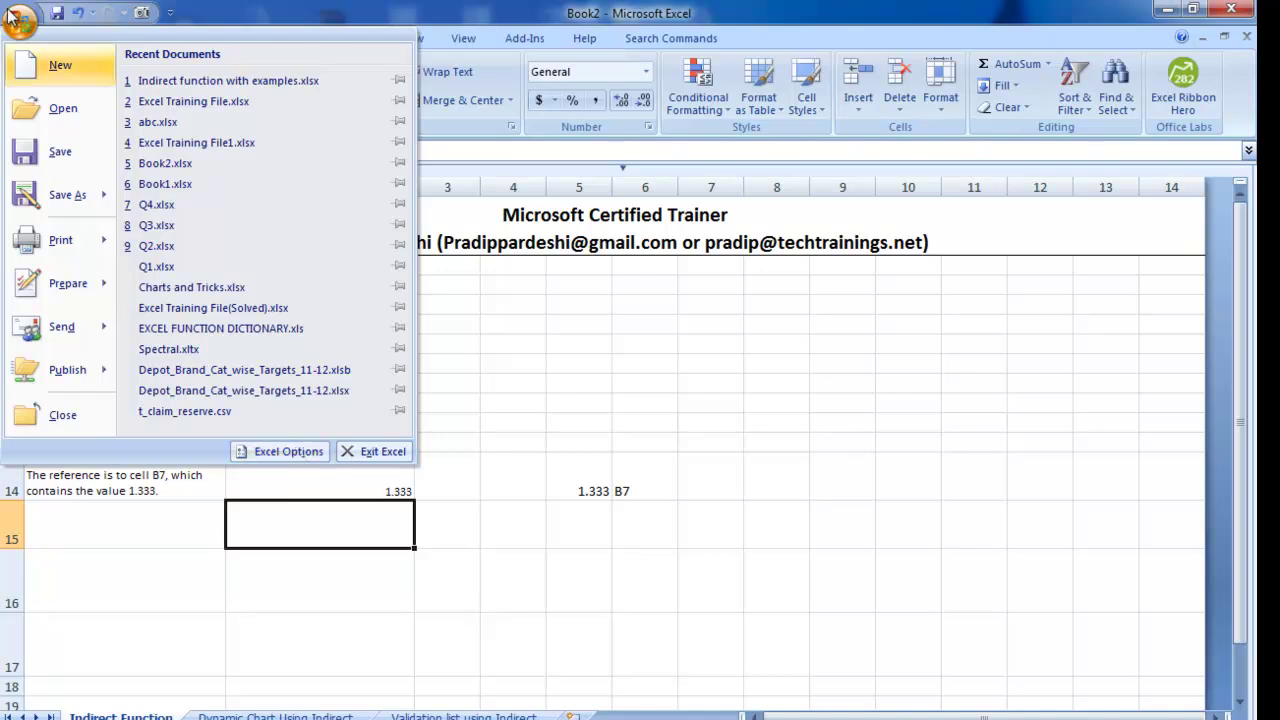
click(283, 454)
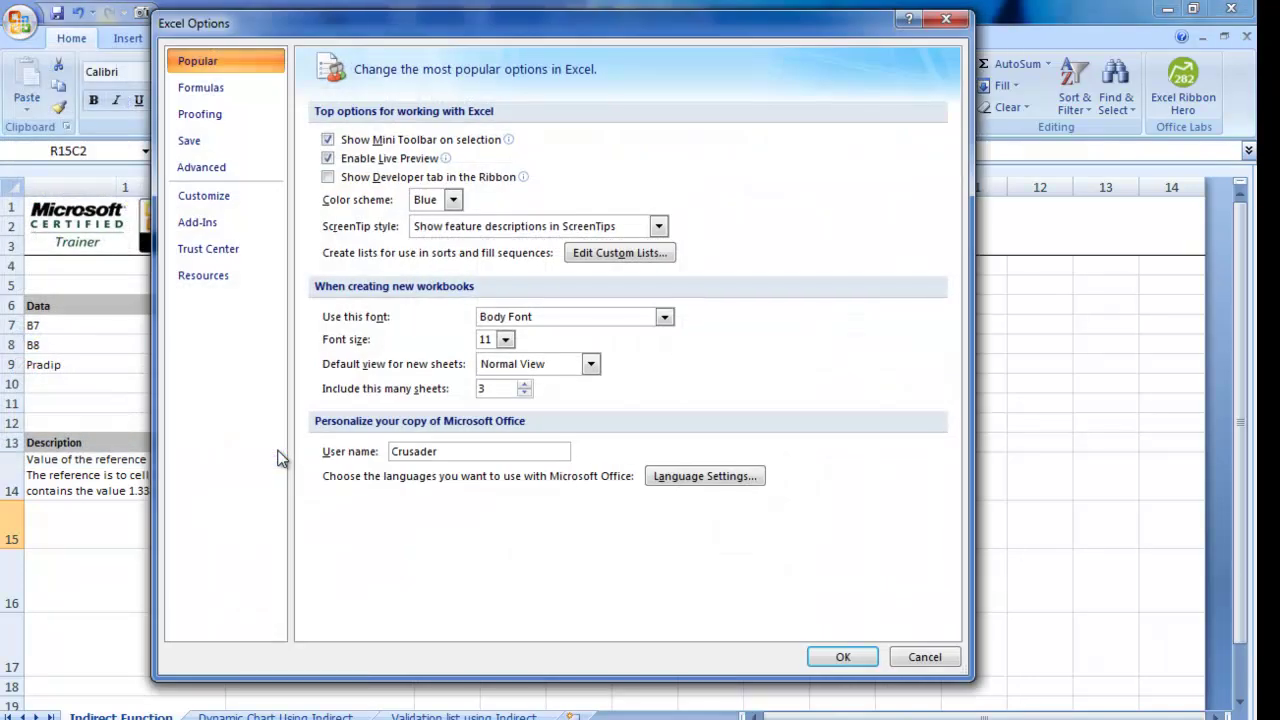
click(222, 96)
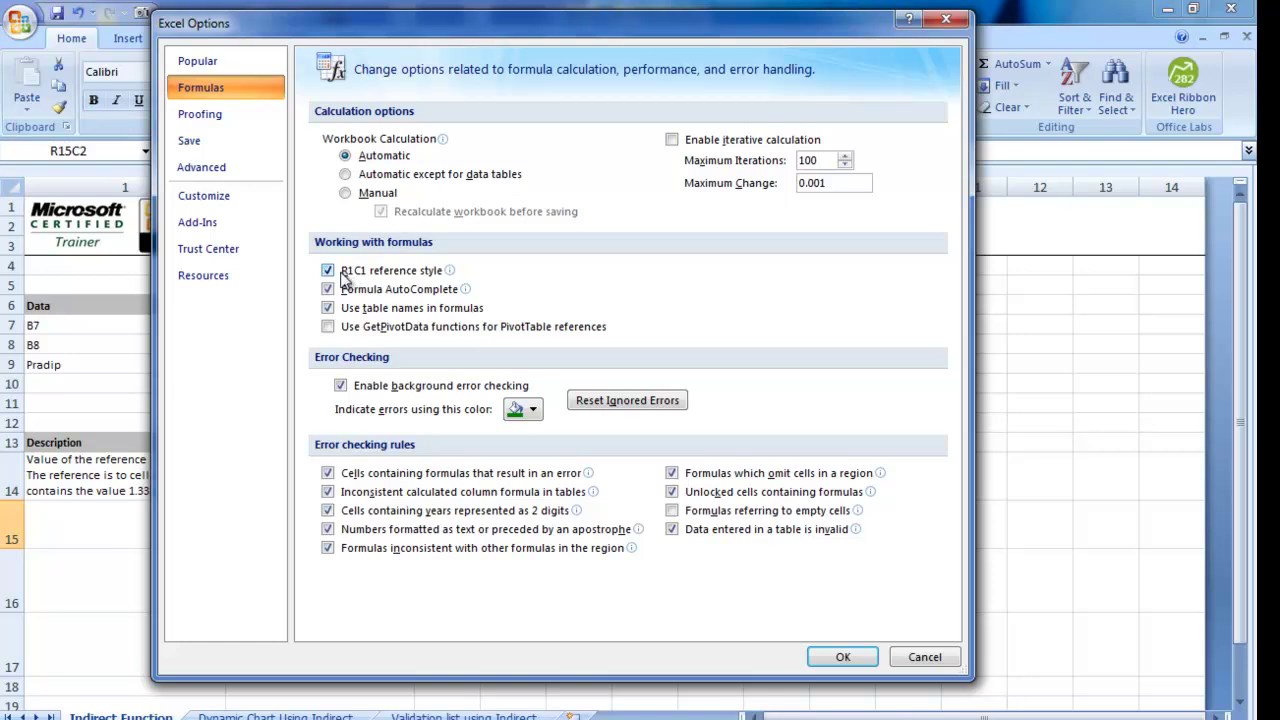
click(328, 274)
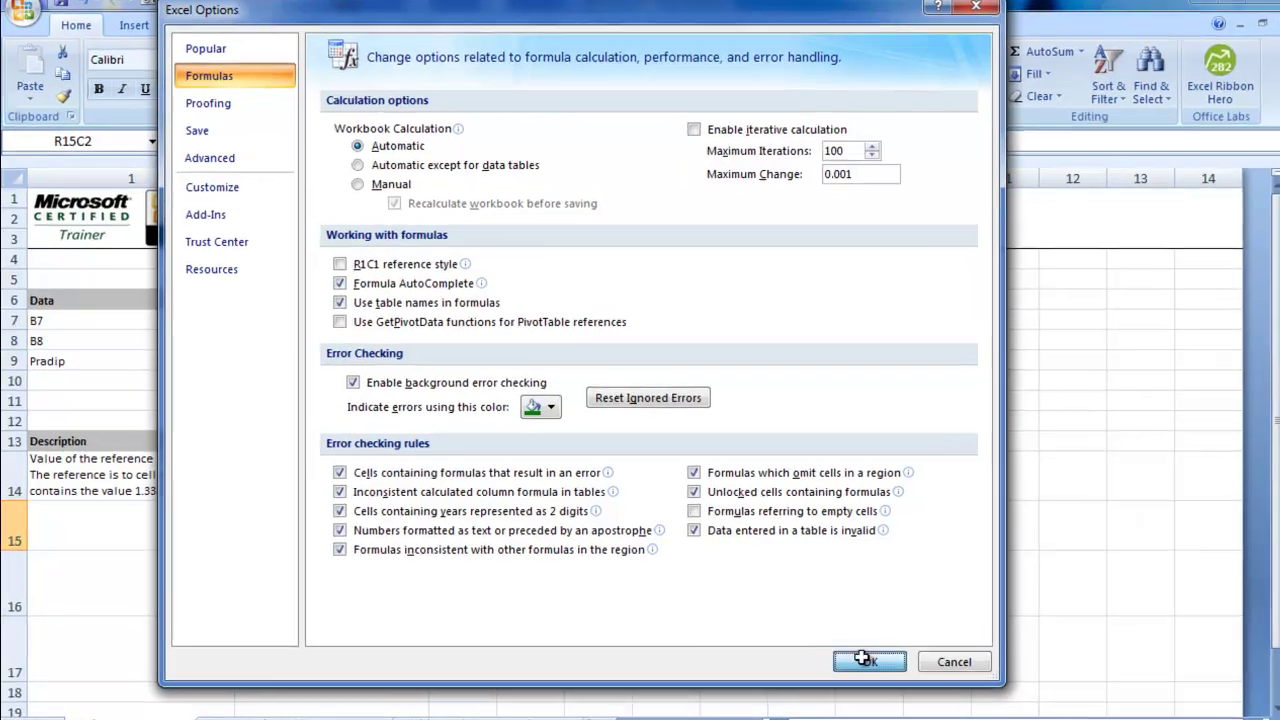
click(843, 657)
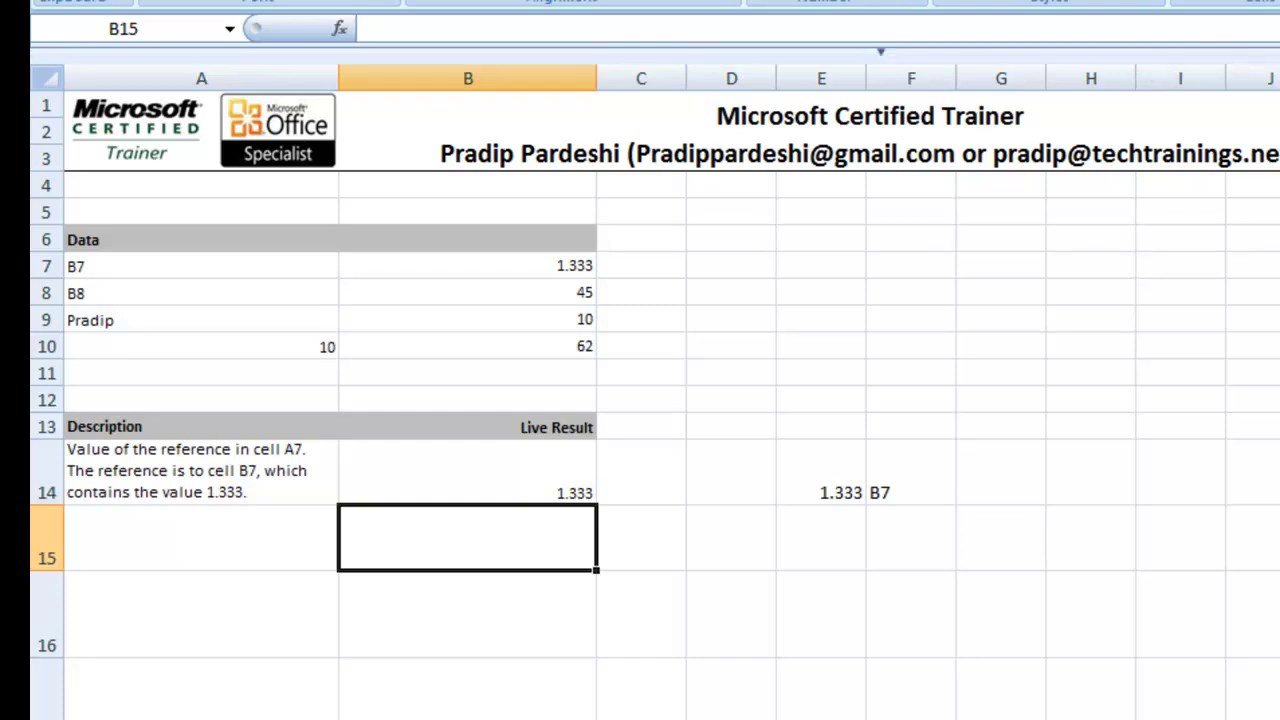
Step: Enter =INDIRECT(A8,1) in cell B15 under Live Result and check the formula
text(=)
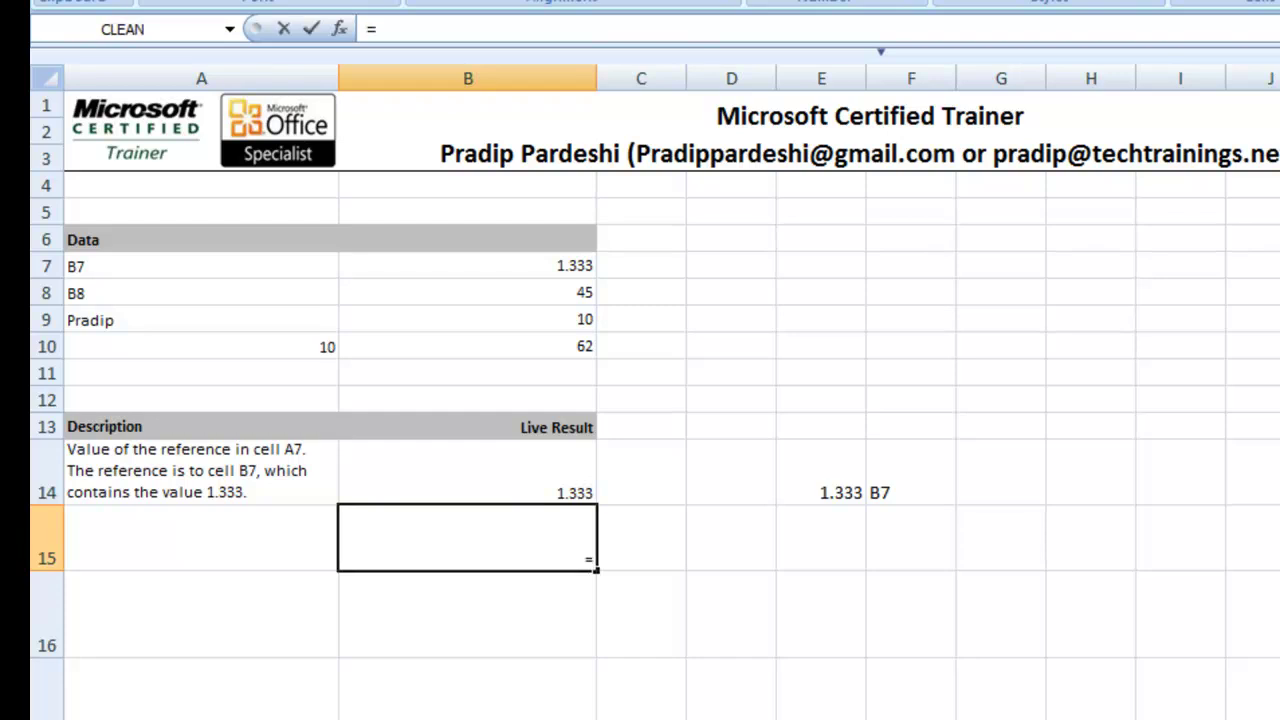
text(indite)
key(BackSpace)
key(BackSpace)
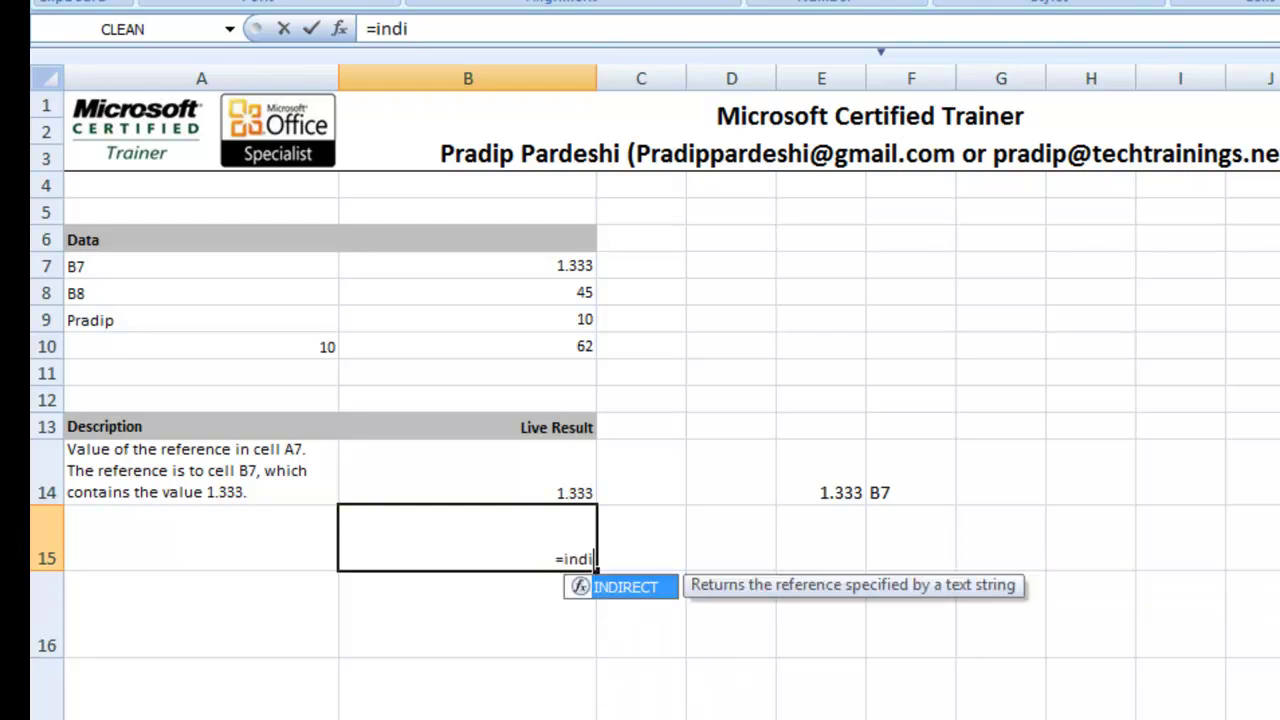
key(Tab)
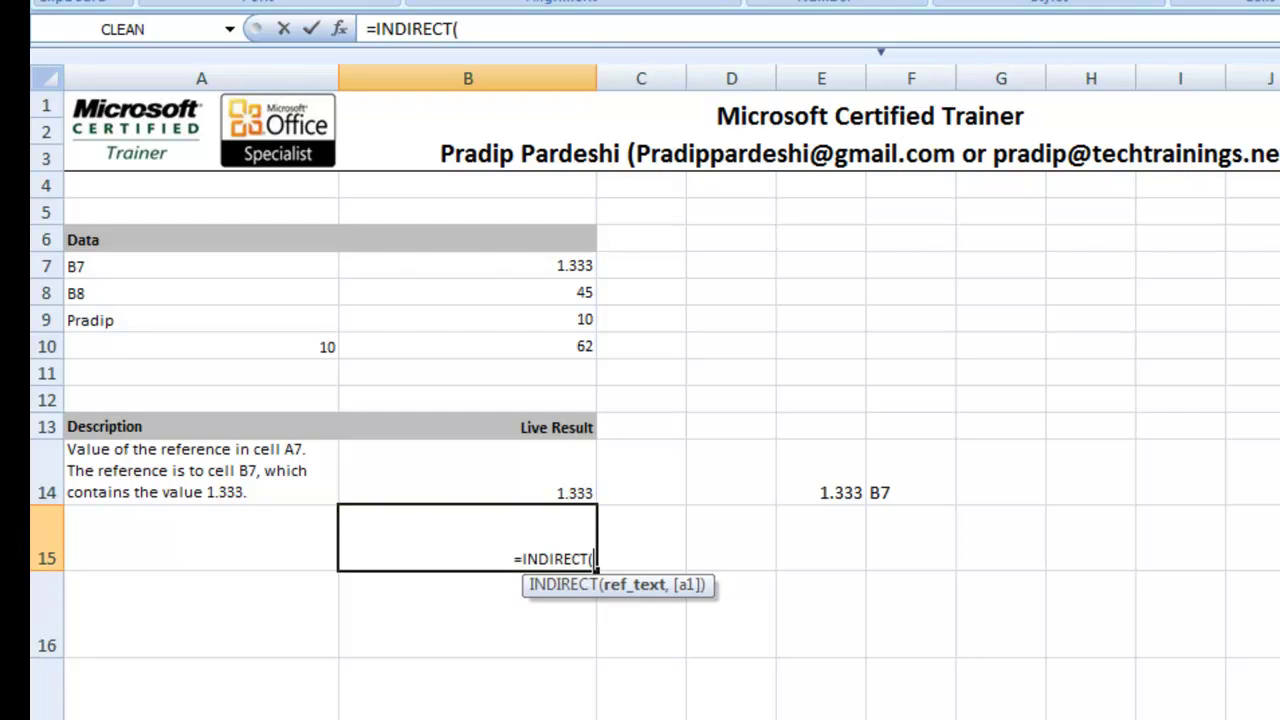
click(231, 300)
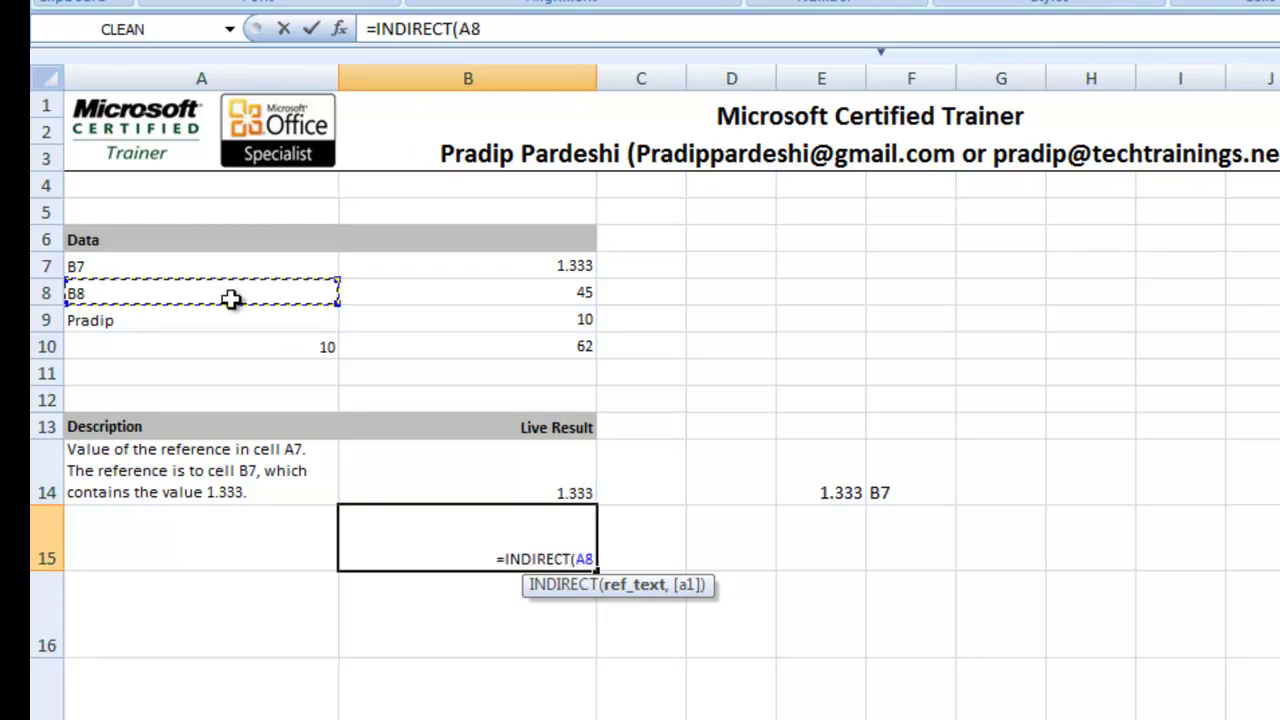
text(,)
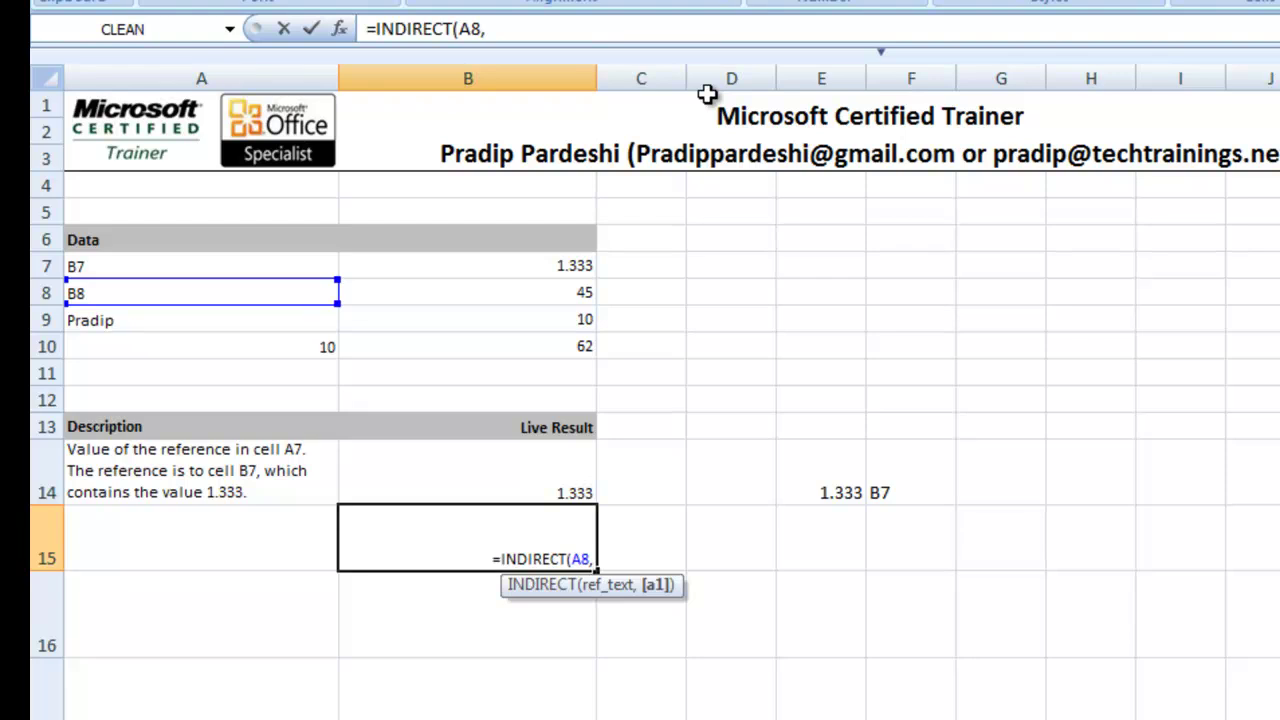
text(1)
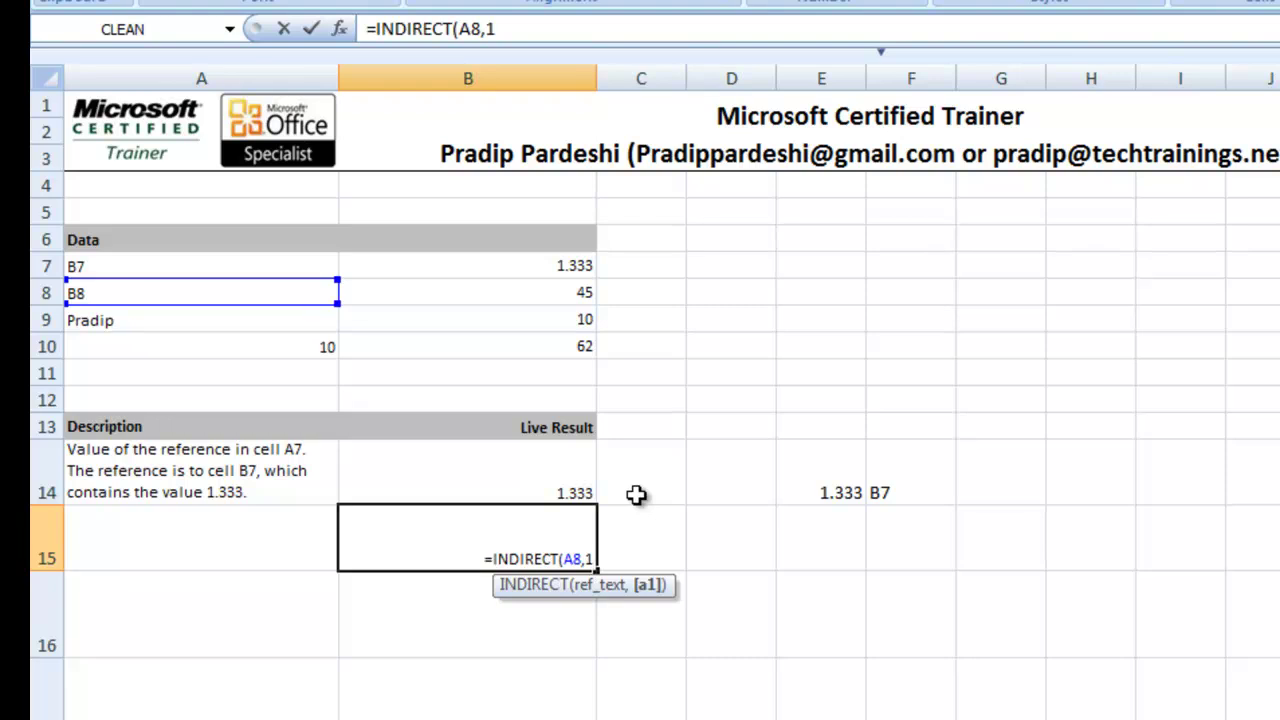
text())
key(Return)
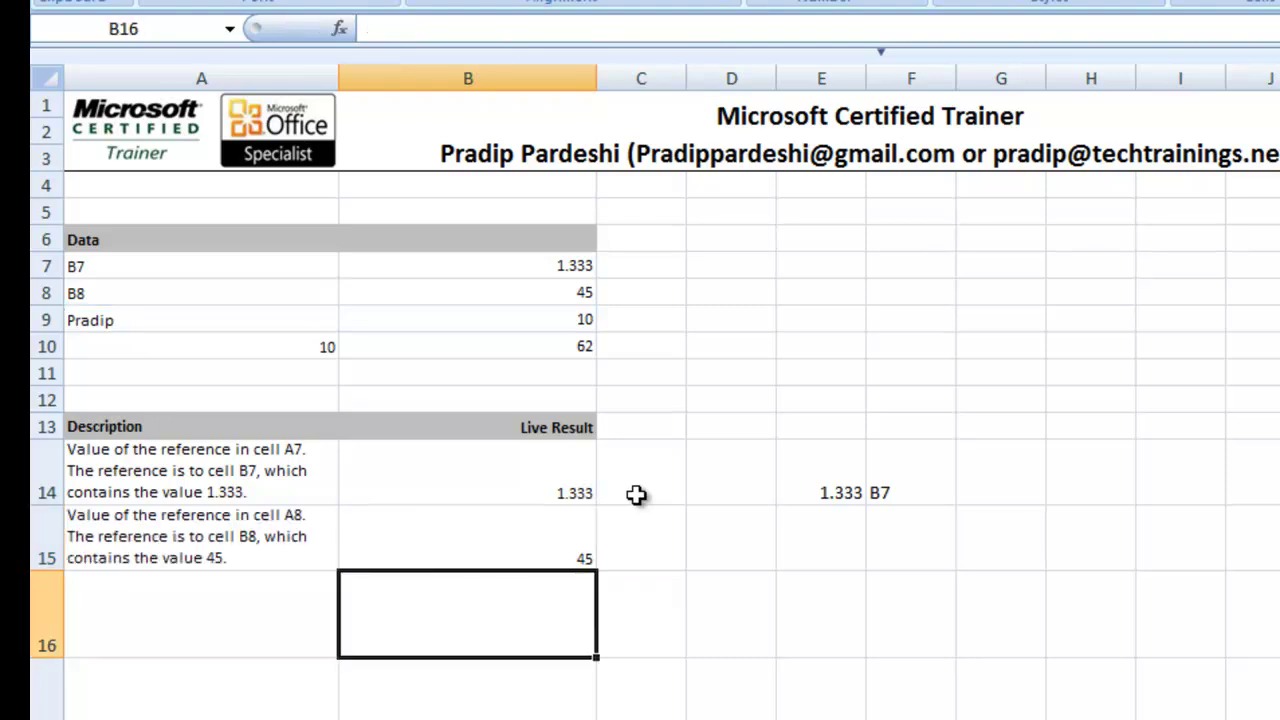
key(Up)
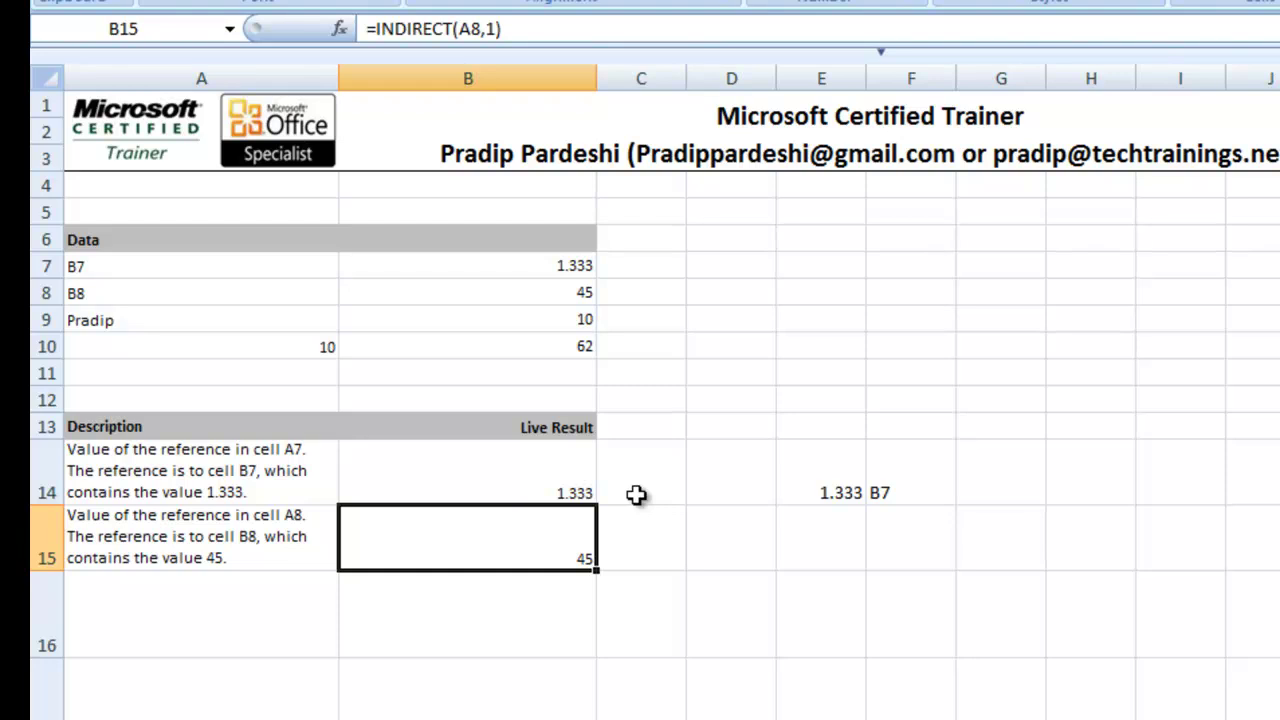
Step: Check cell B10 and enter its row-and-column reference R10C2 as text in cell I14
key(Down)
key(Down)
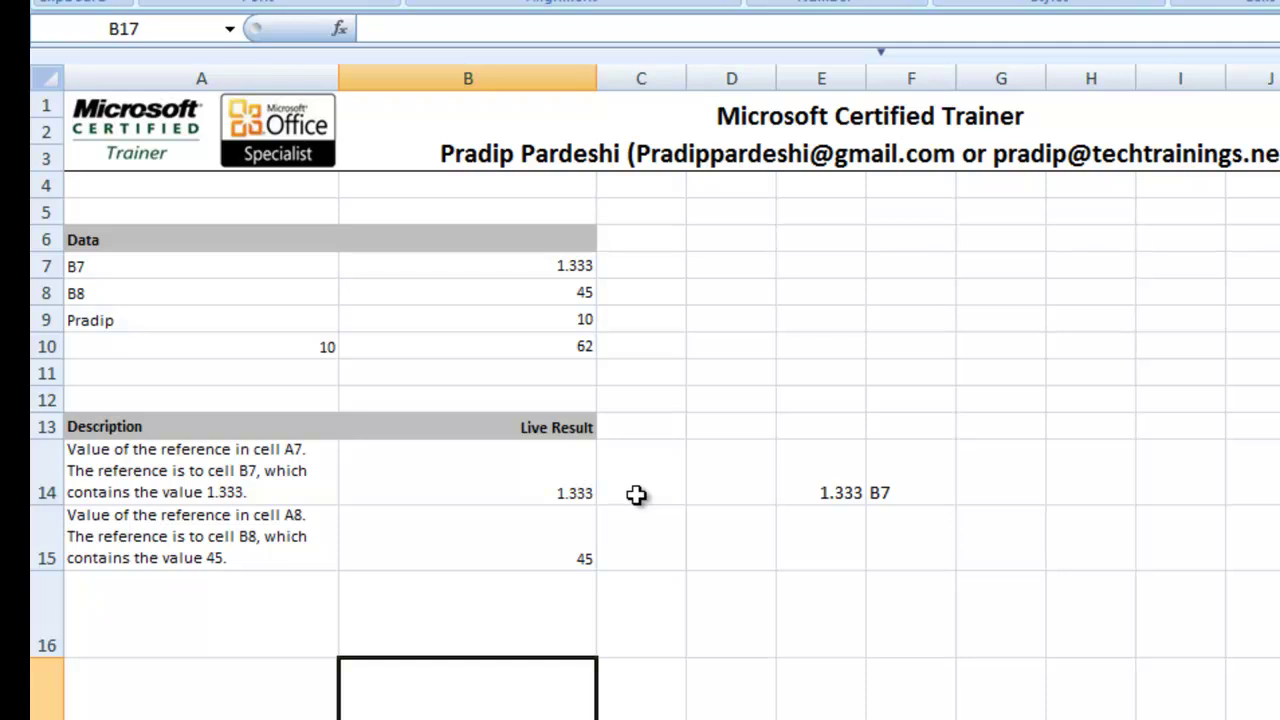
click(492, 347)
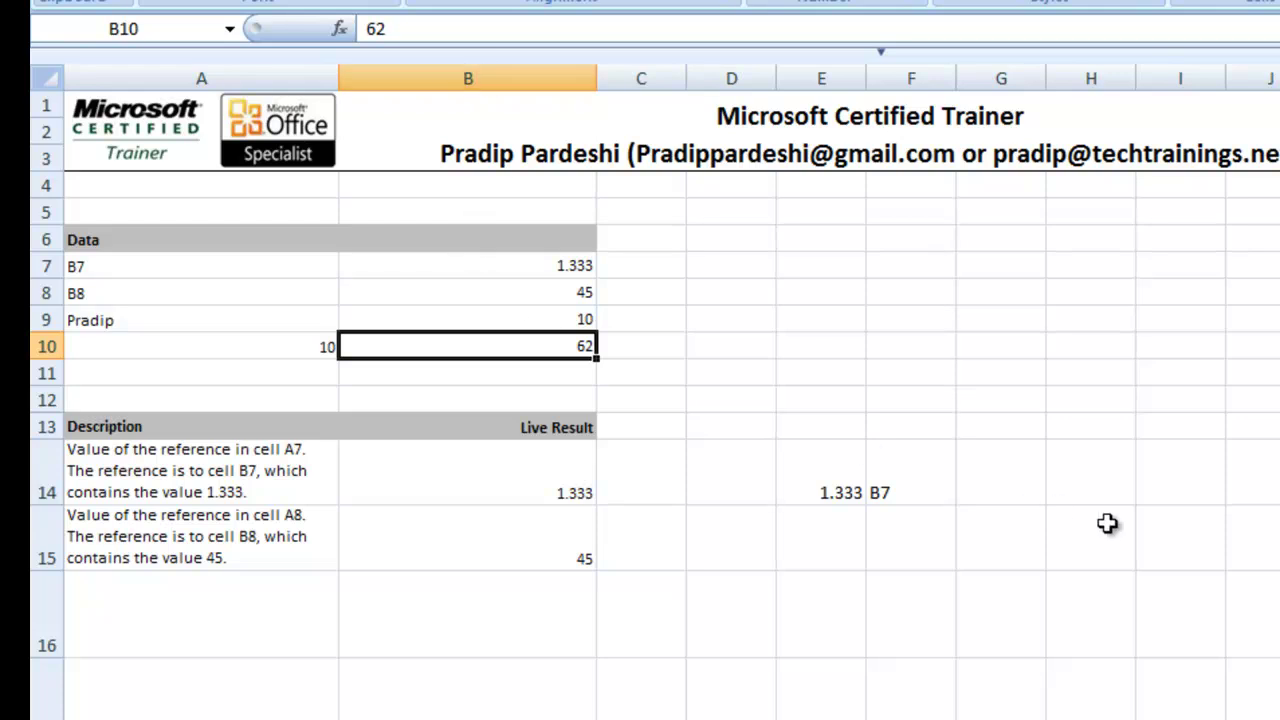
click(1165, 479)
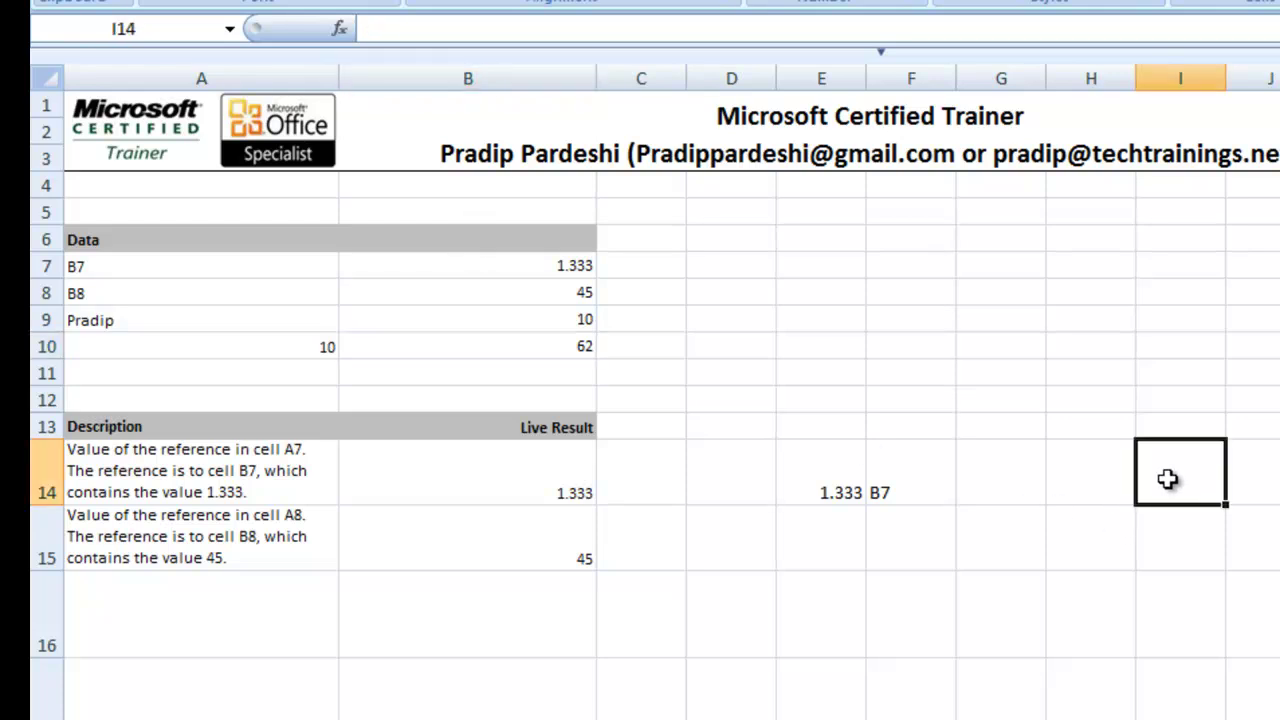
text(R10C)
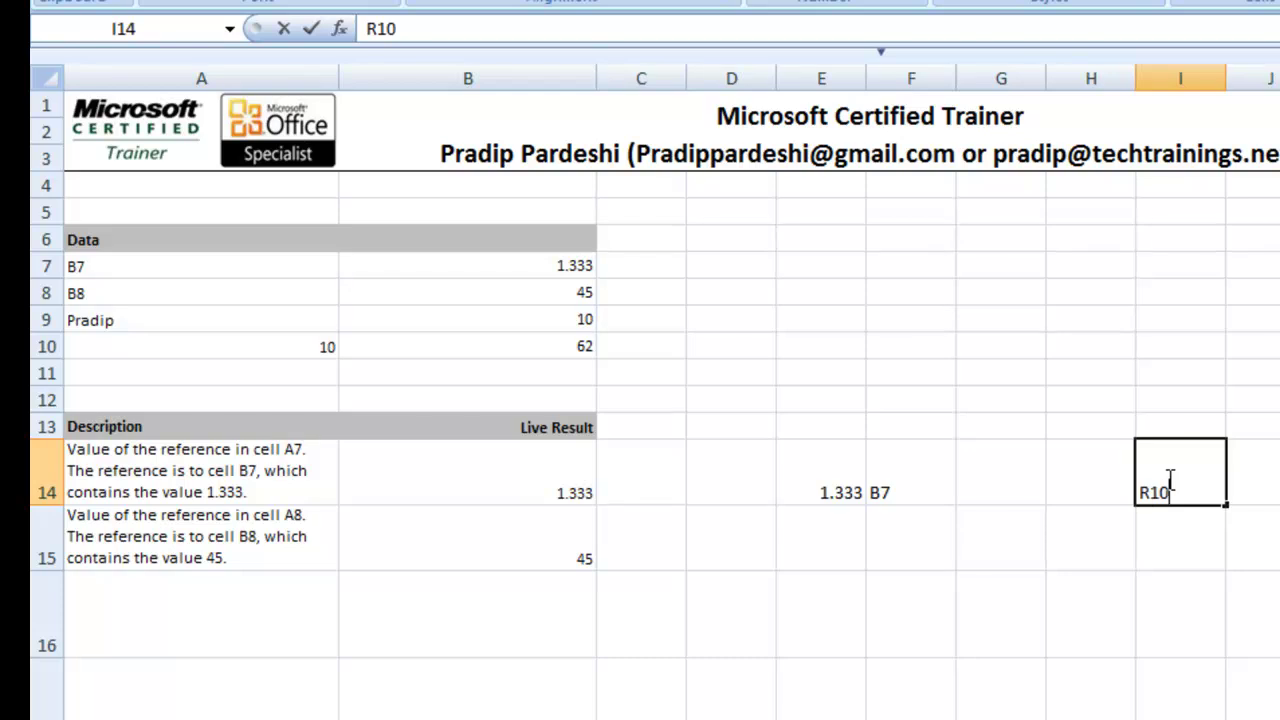
text(2)
key(Return)
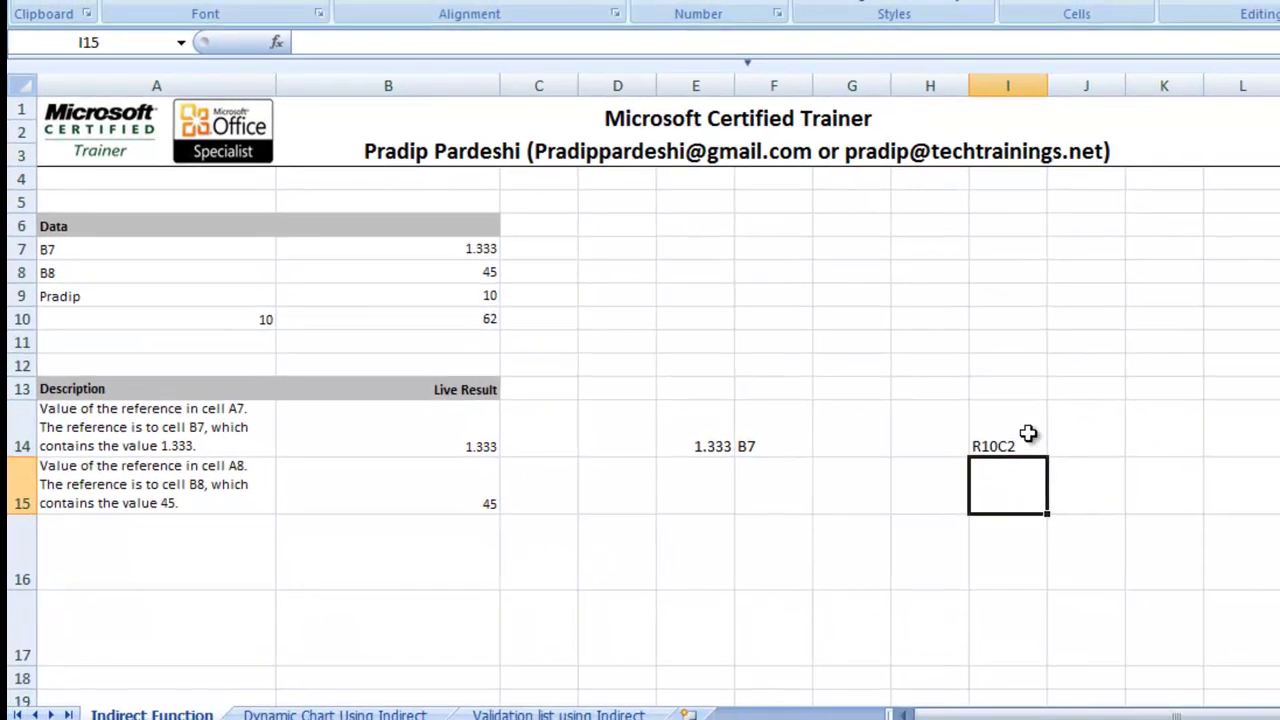
Step: Enter =INDIRECT(I14,0) in cell I15 below the R10C2 text and check the formula
text(=indire)
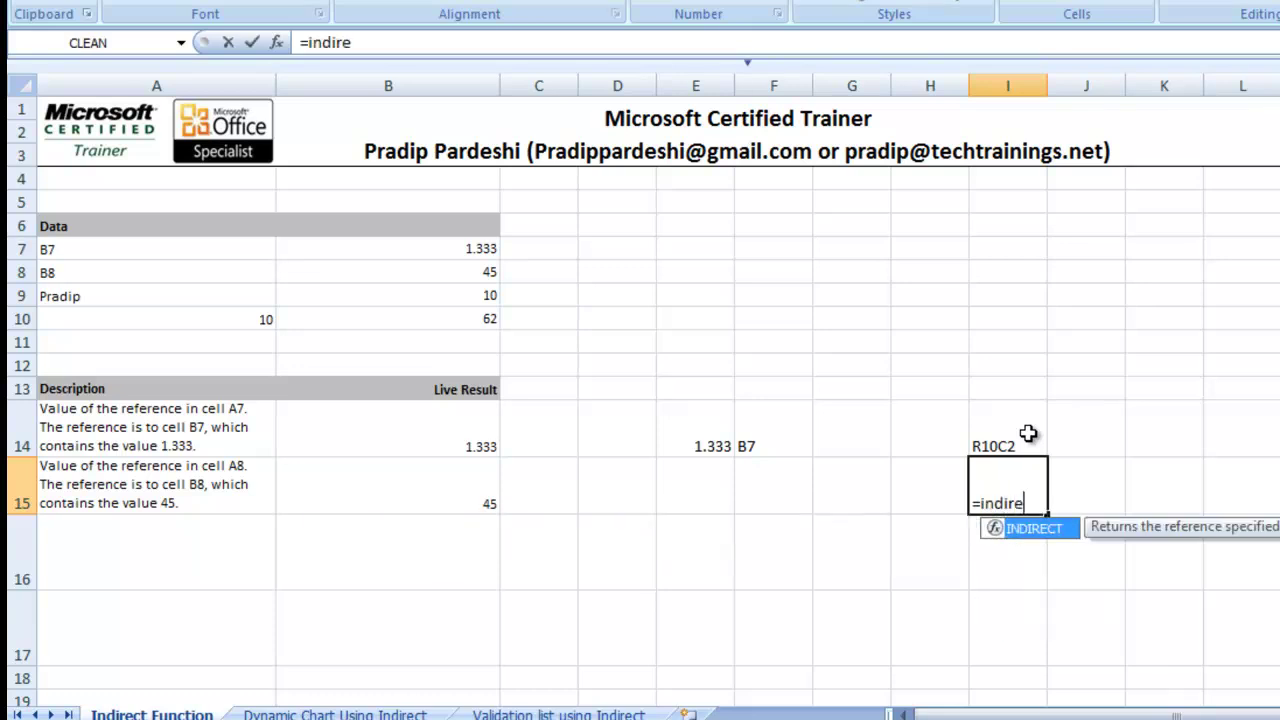
key(Tab)
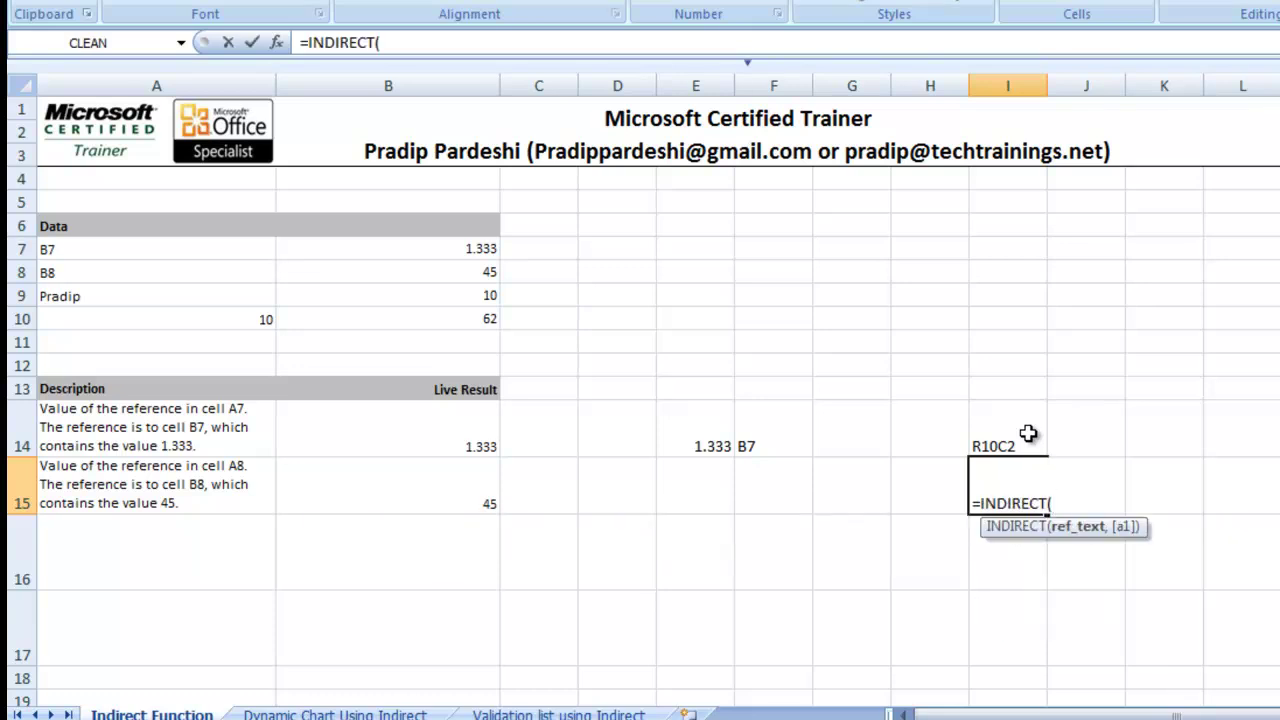
click(1006, 443)
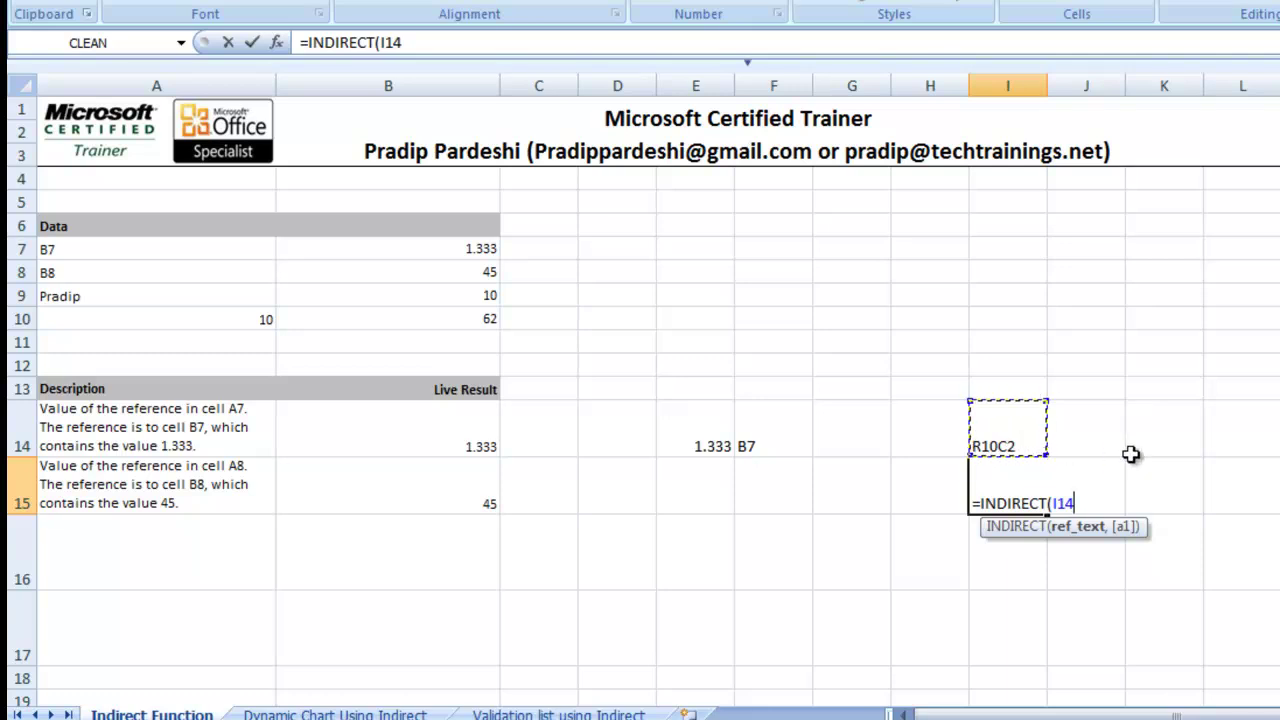
text(,0)
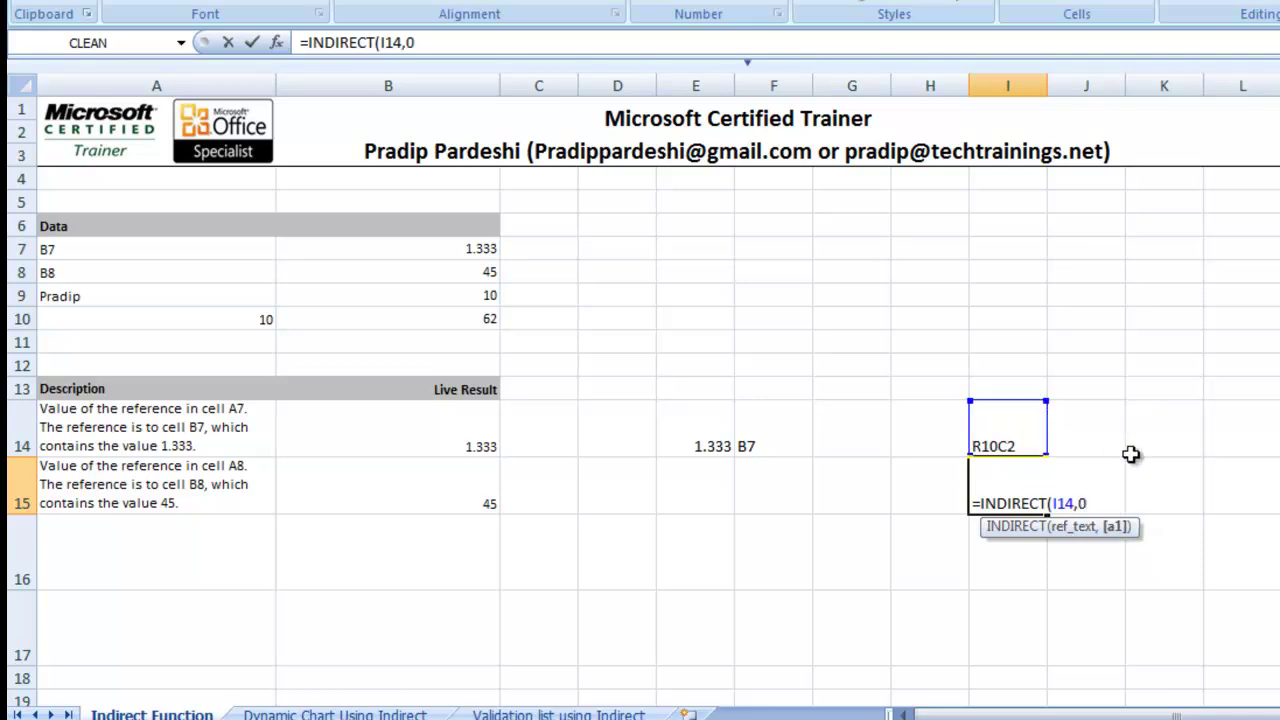
text())
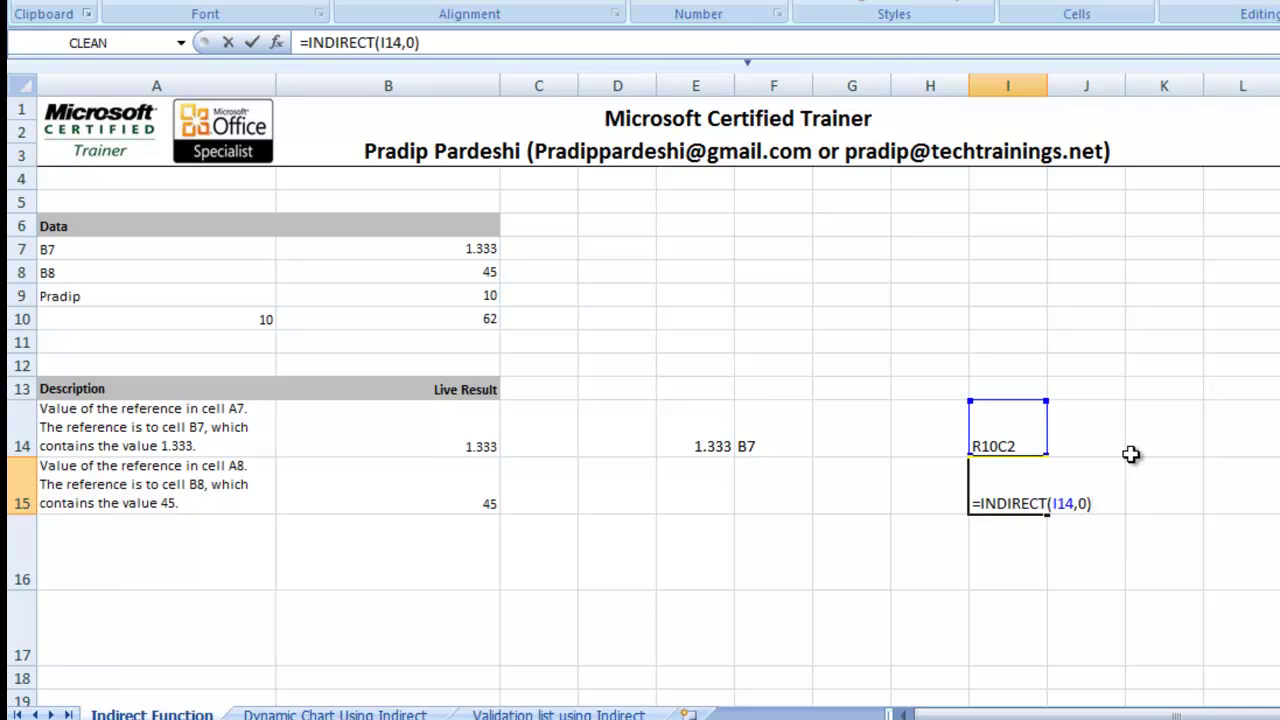
key(Return)
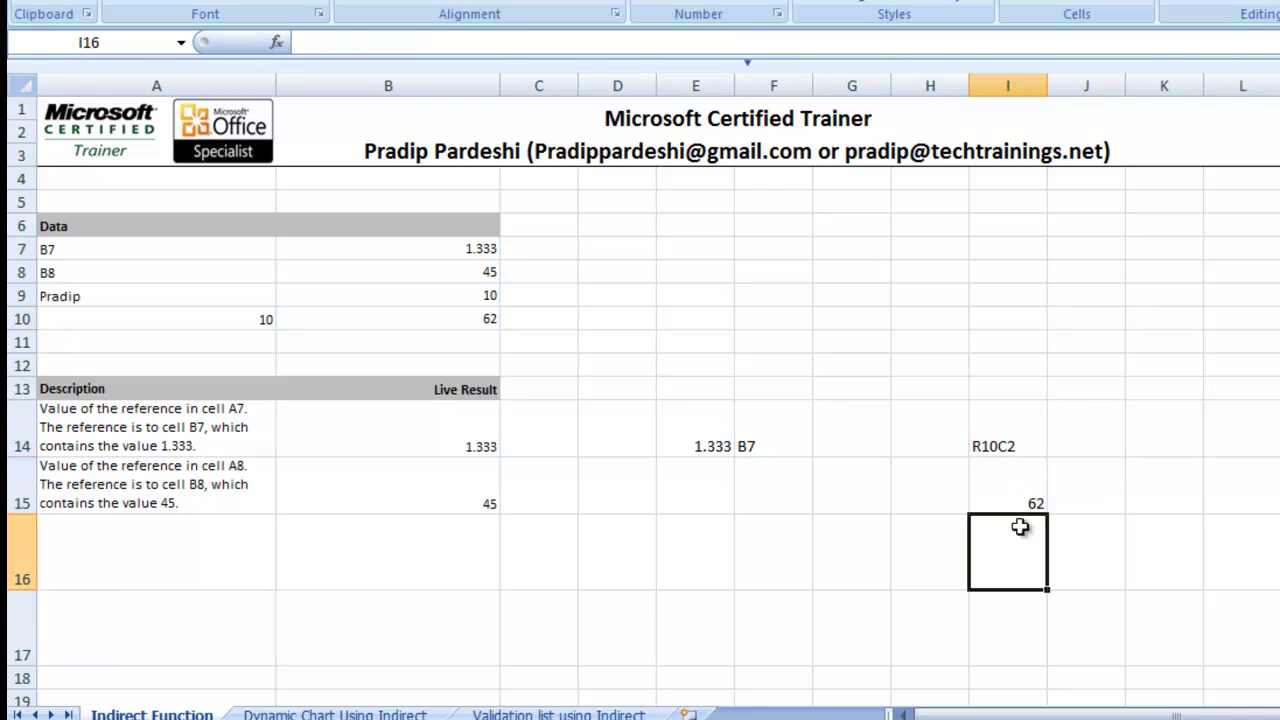
click(998, 503)
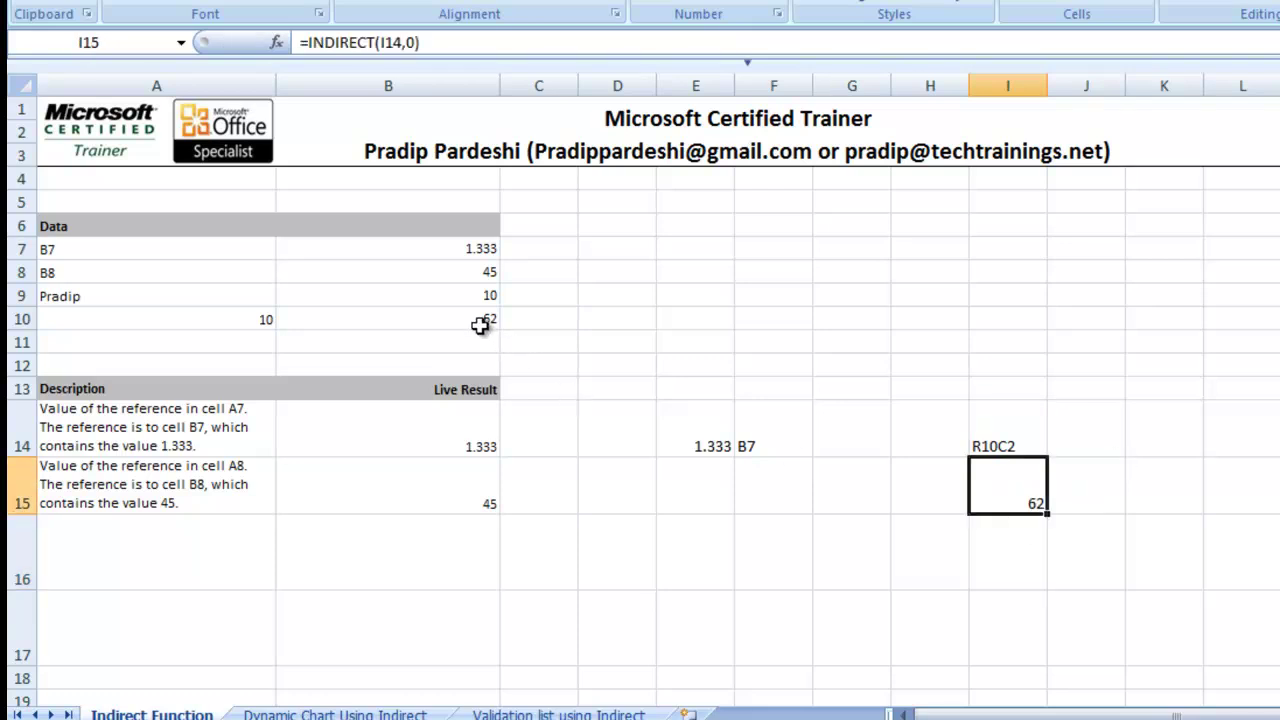
Step: Start an INDIRECT formula in cell B17 with the reference text "R"&A10&"C"&A10/5
click(481, 632)
text(=)
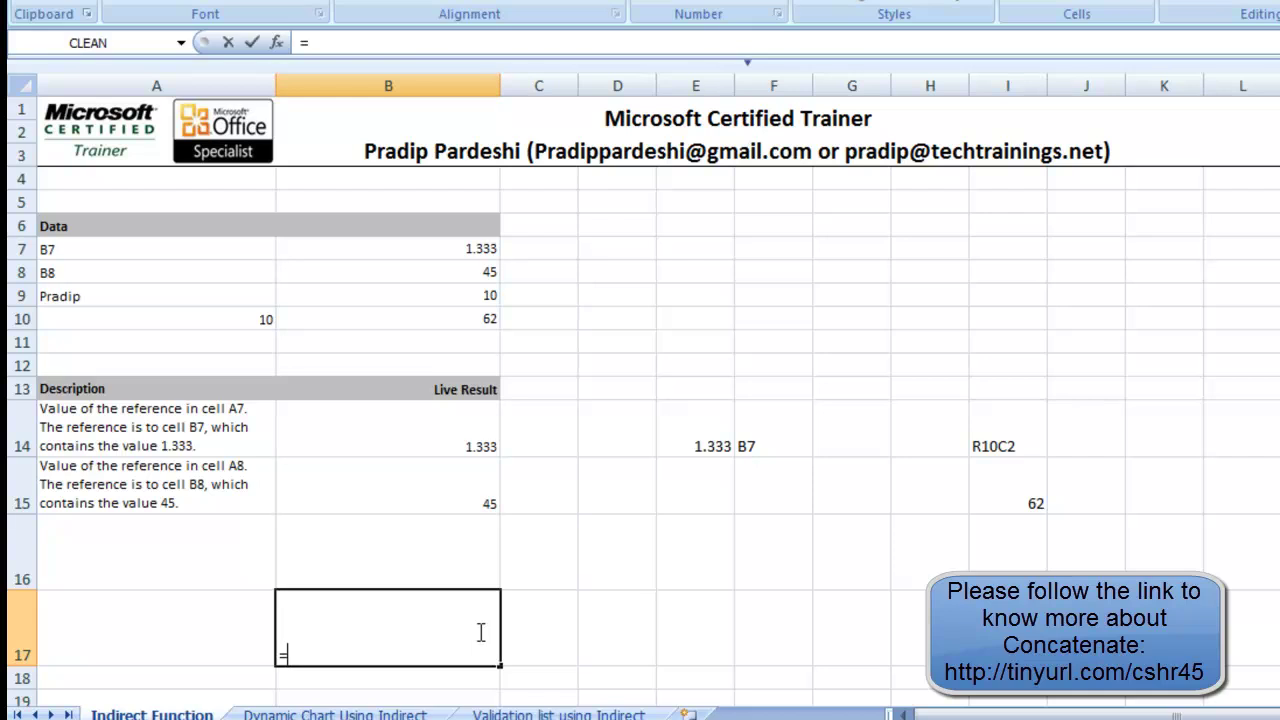
text(indire)
key(Tab)
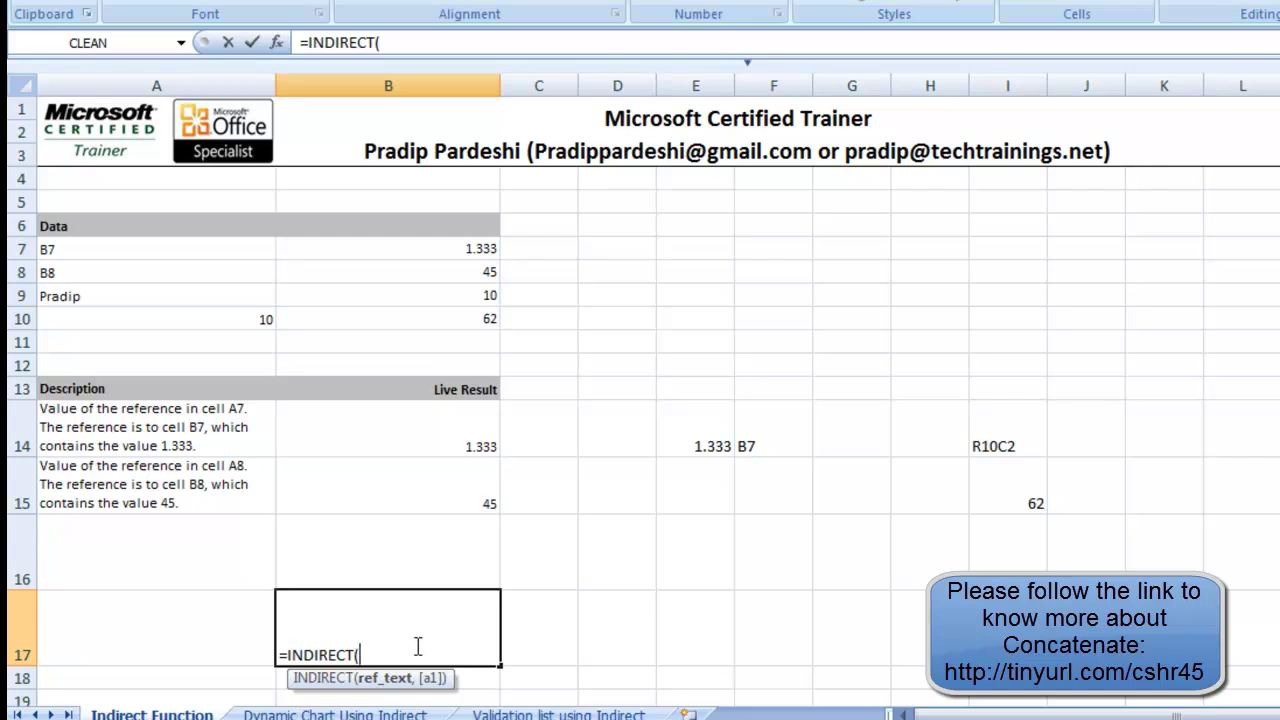
text("R"&)
click(157, 317)
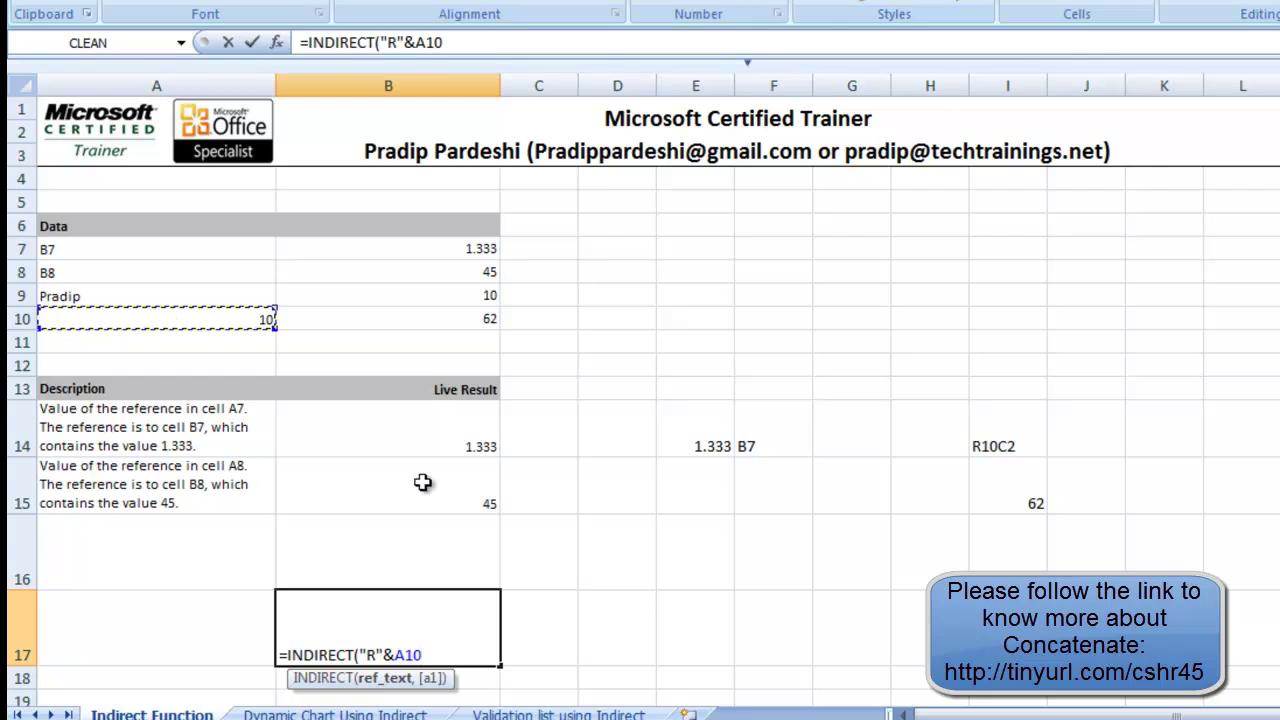
text(&)
text("C)
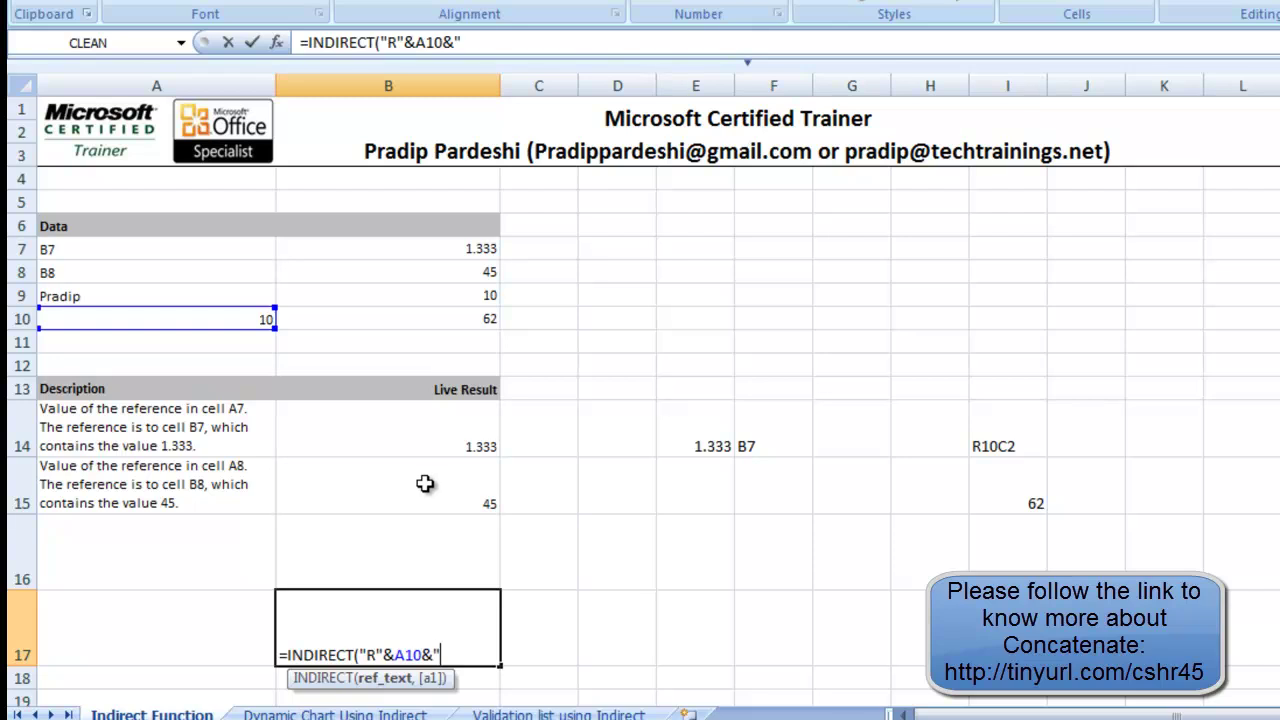
text("&)
click(256, 317)
text(/5)
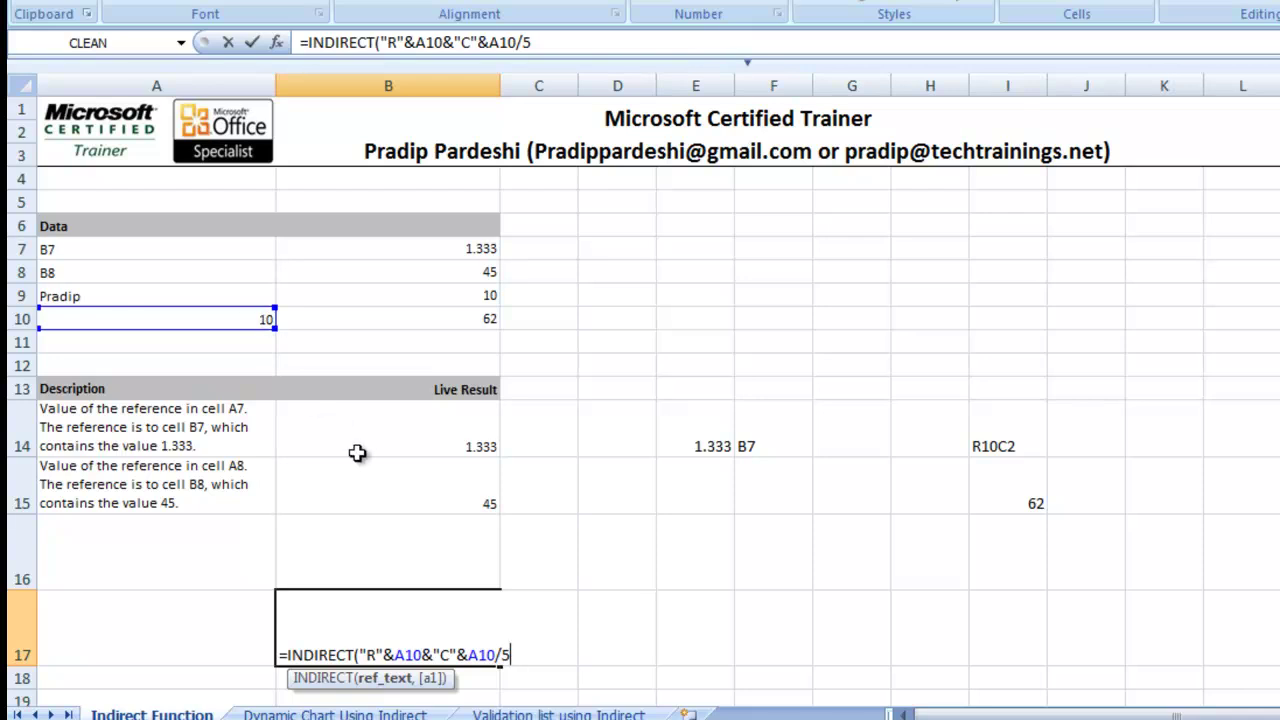
Step: Evaluate the reference text argument inside the unfinished B17 formula and undo the evaluation
drag(512, 655, 366, 655)
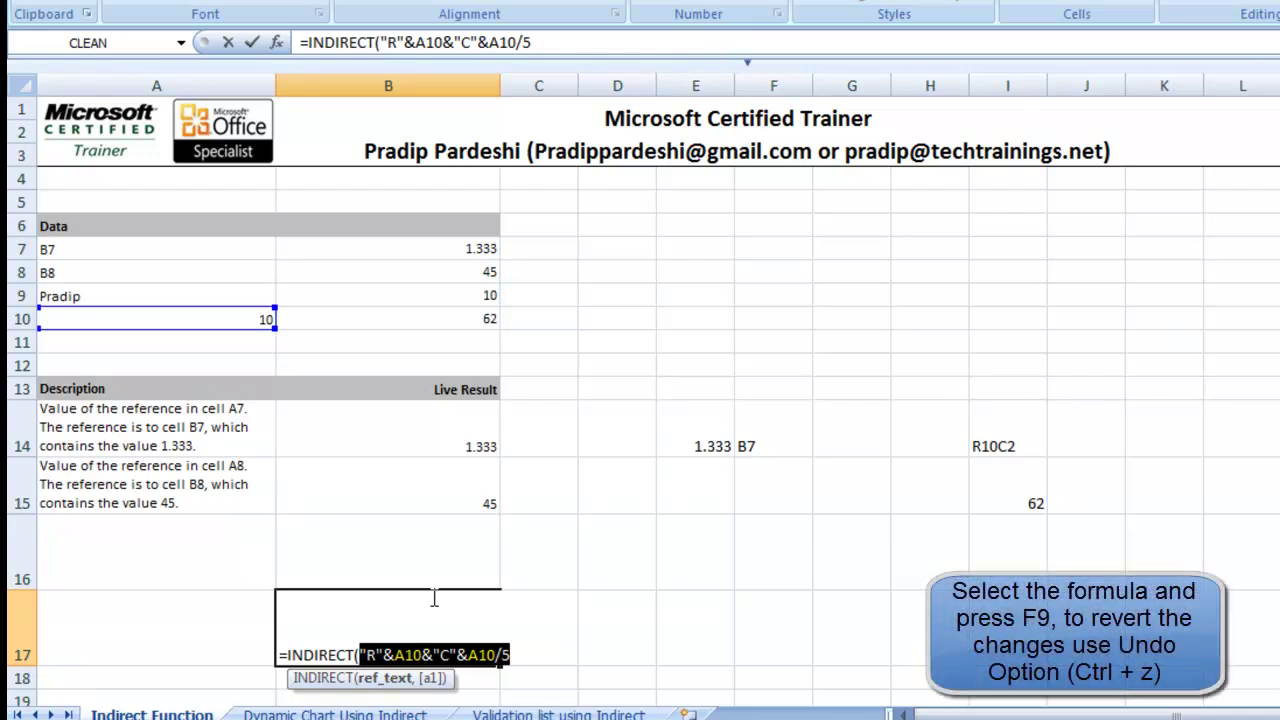
key(F9)
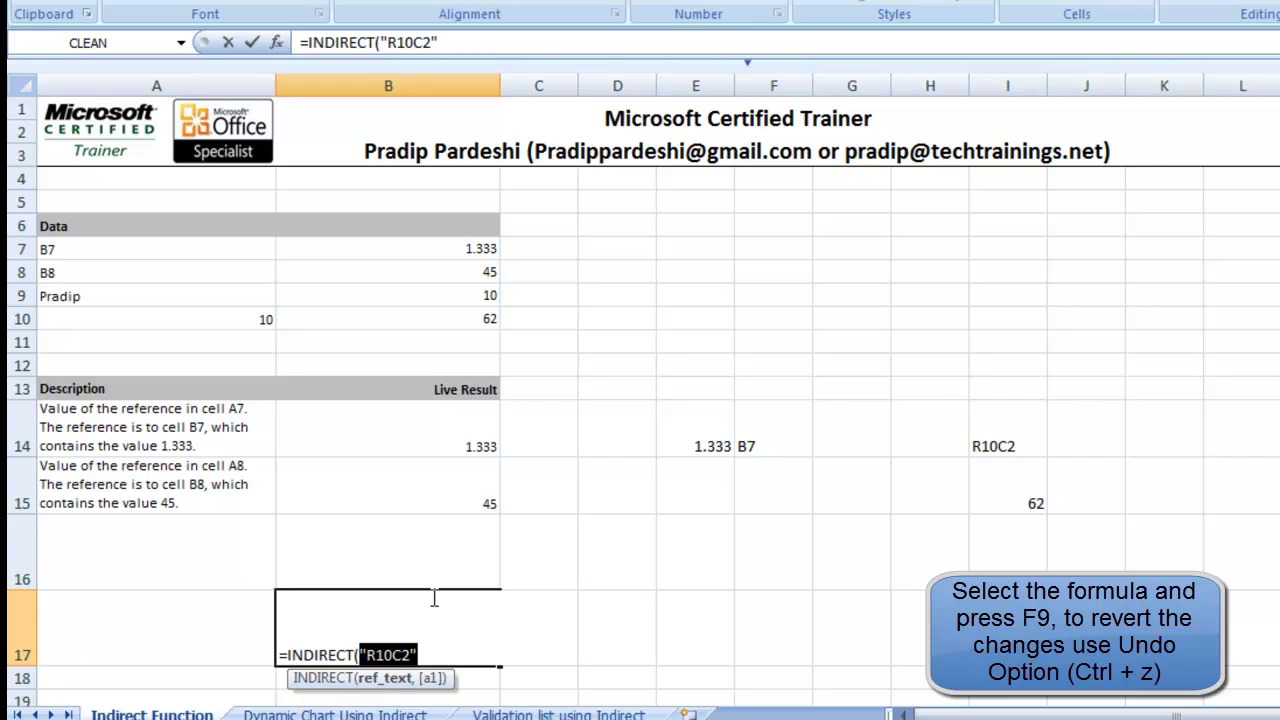
key(ctrl+z)
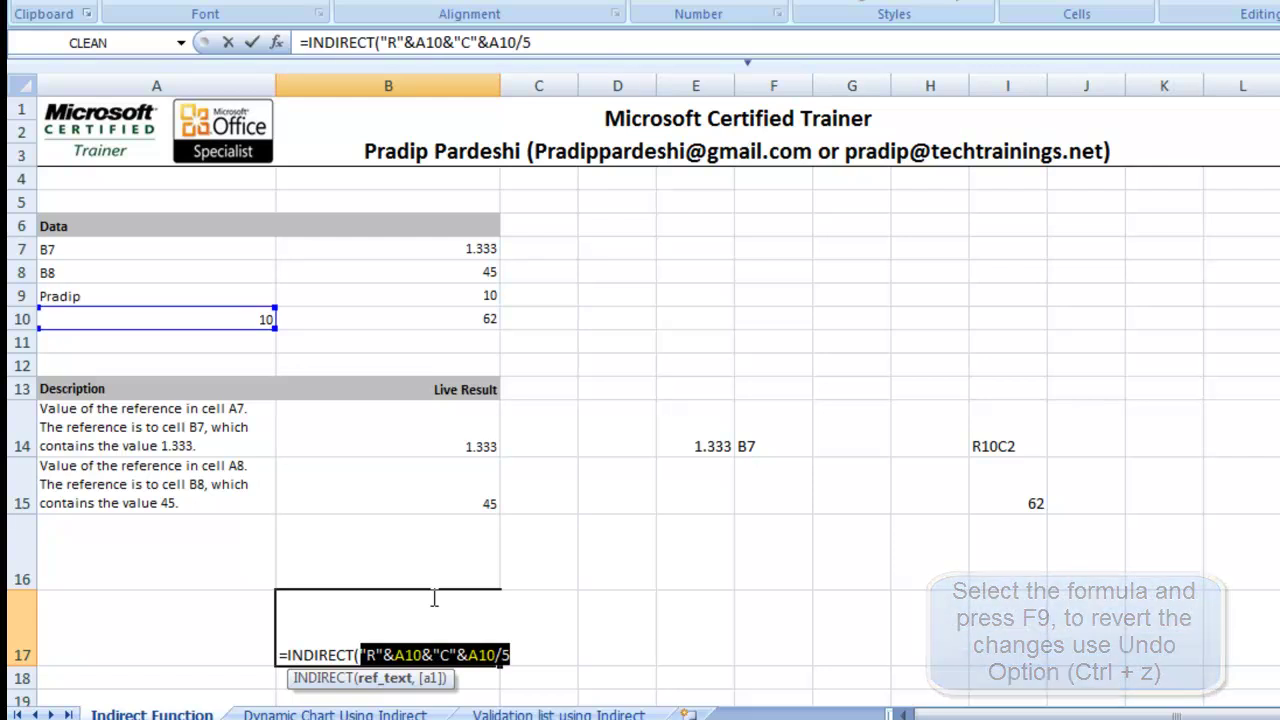
Step: Complete the INDIRECT formula in B17 with 0 as the reference style argument
click(523, 654)
text(,)
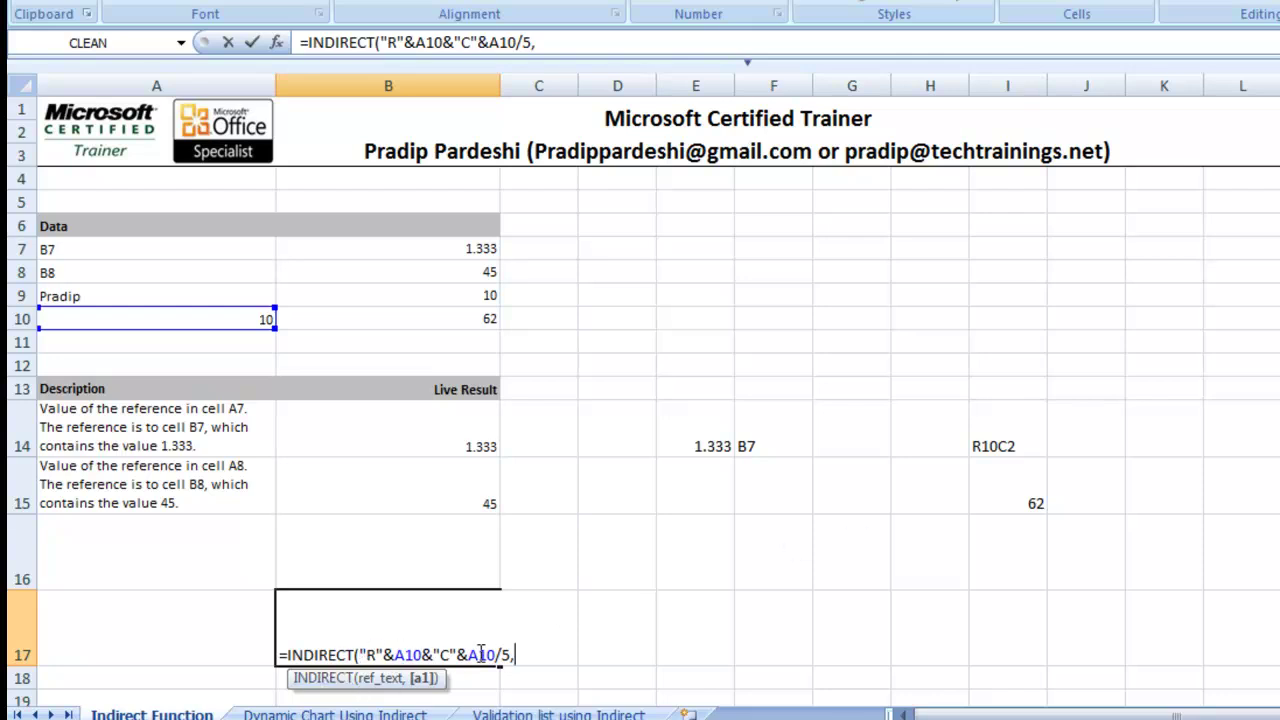
text(0))
key(Return)
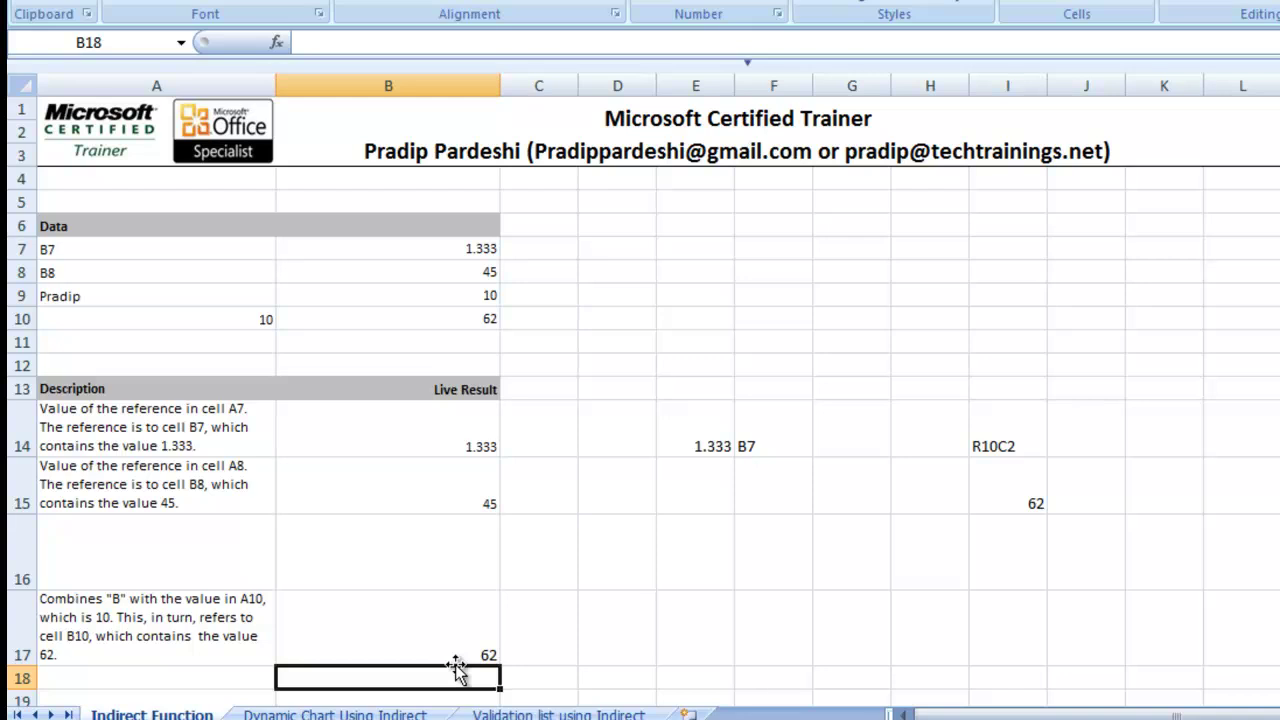
Step: Define a name for cell B9 that matches the text in cell A9
click(437, 553)
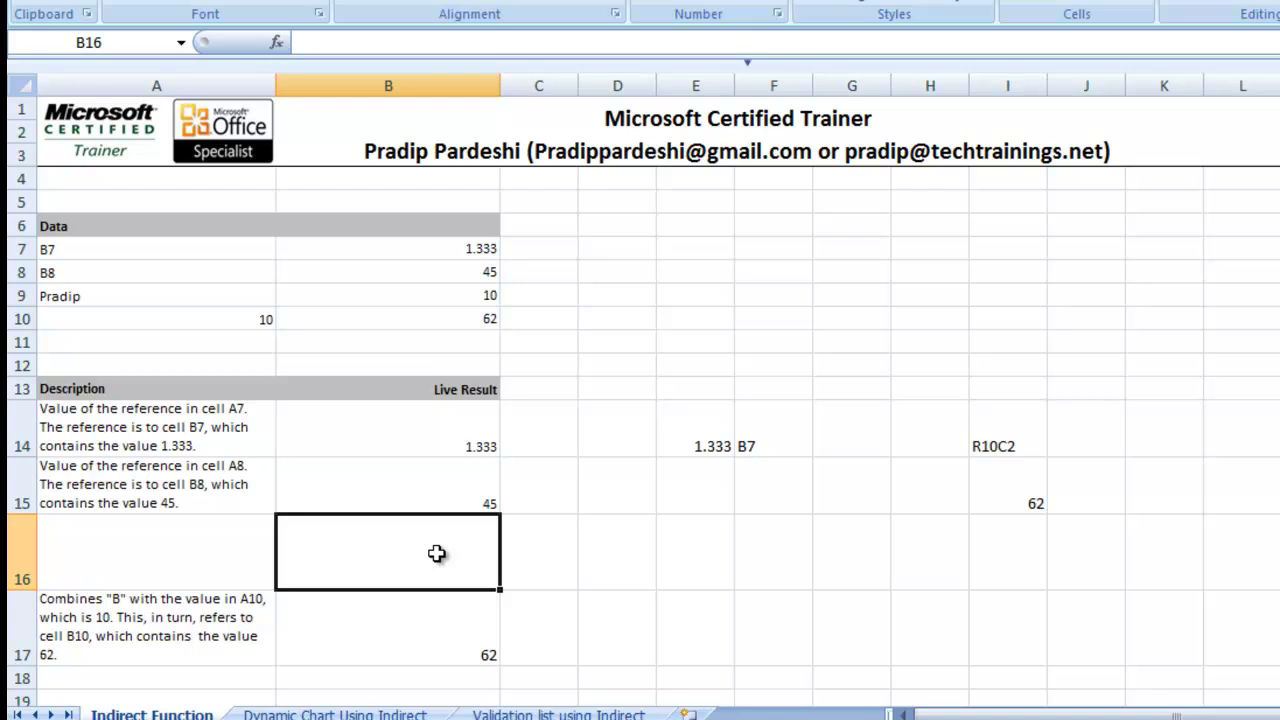
click(403, 295)
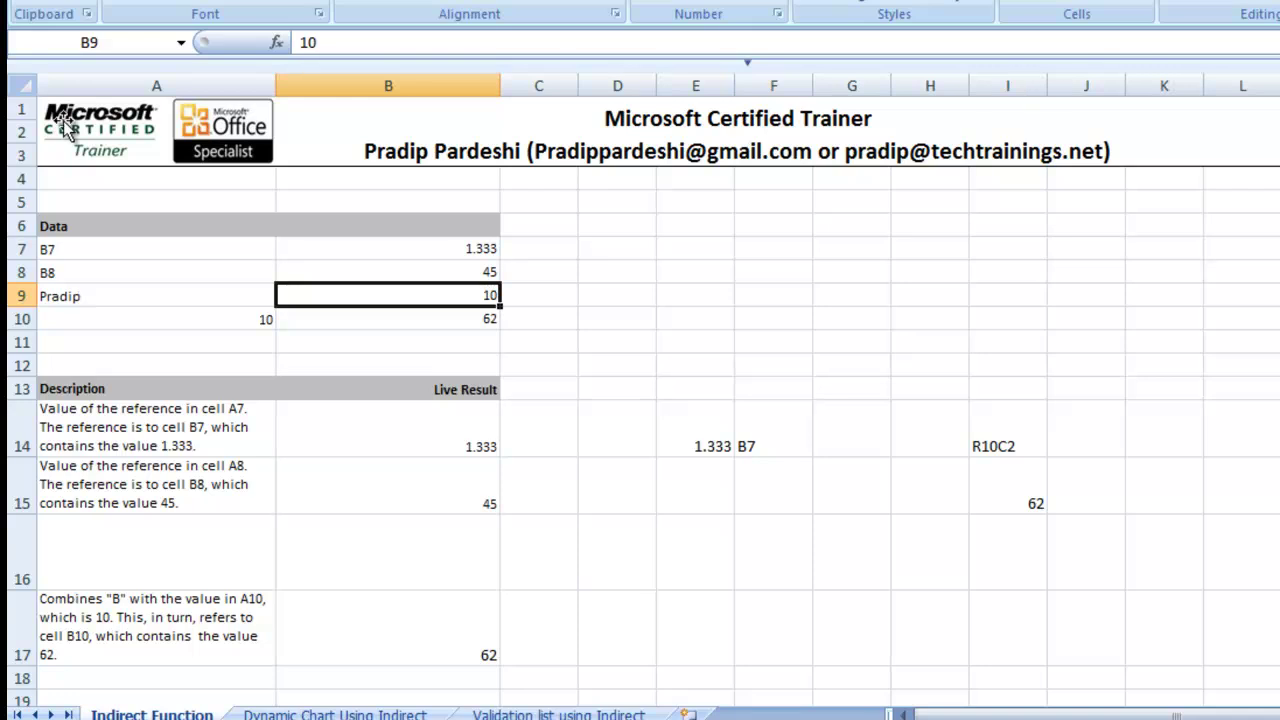
click(120, 40)
text(Pradip)
key(Return)
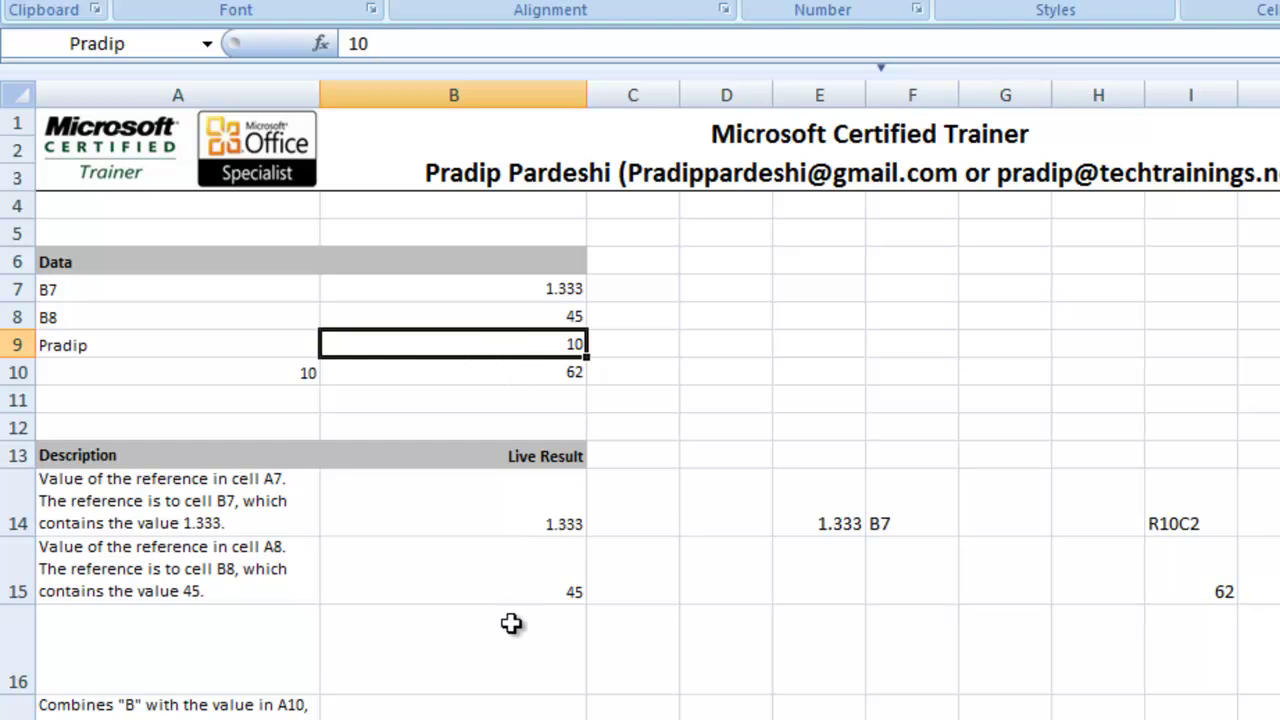
Step: Enter =INDIRECT(A9) in cell B16 and select the Live Result cells B14:B17 for review
click(501, 652)
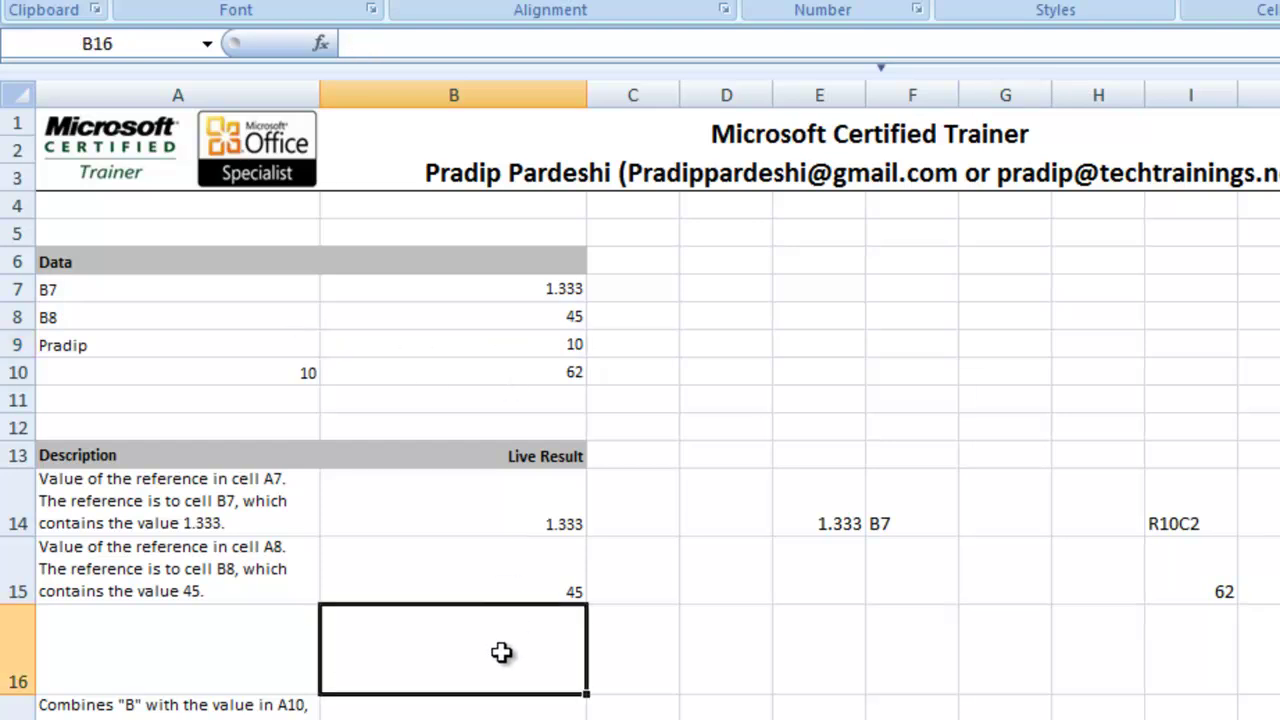
text(=)
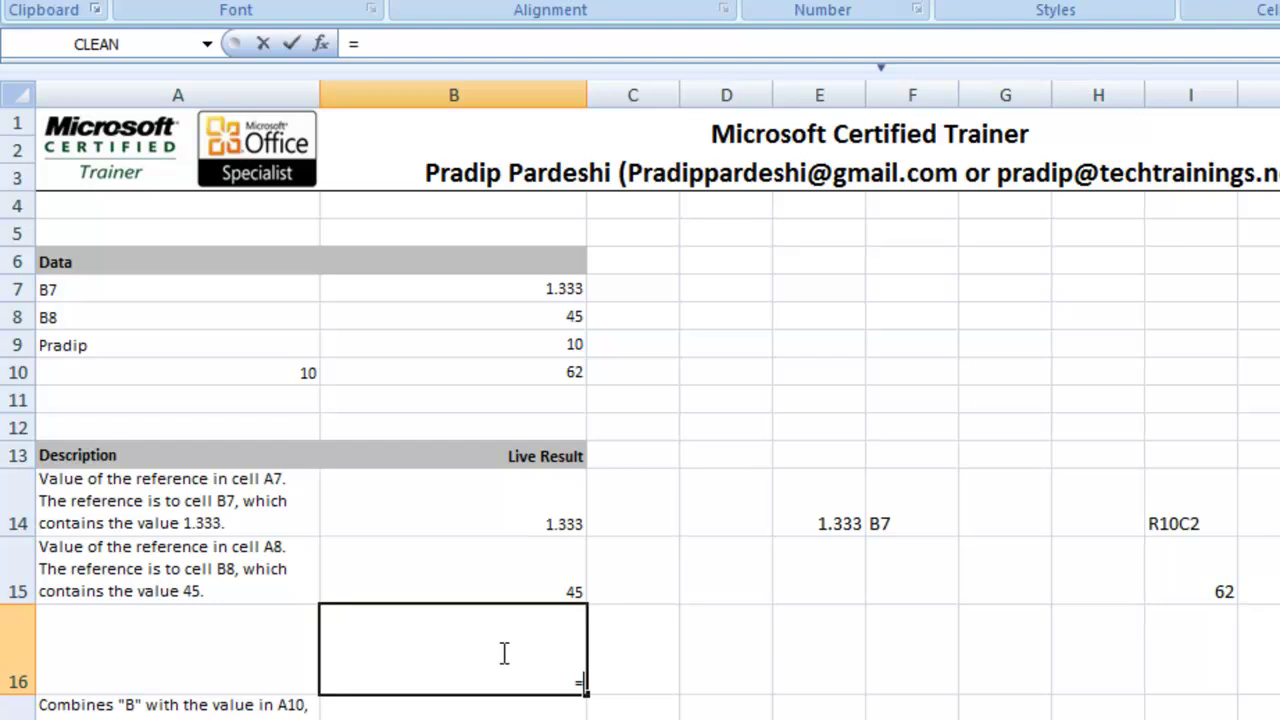
text(indire)
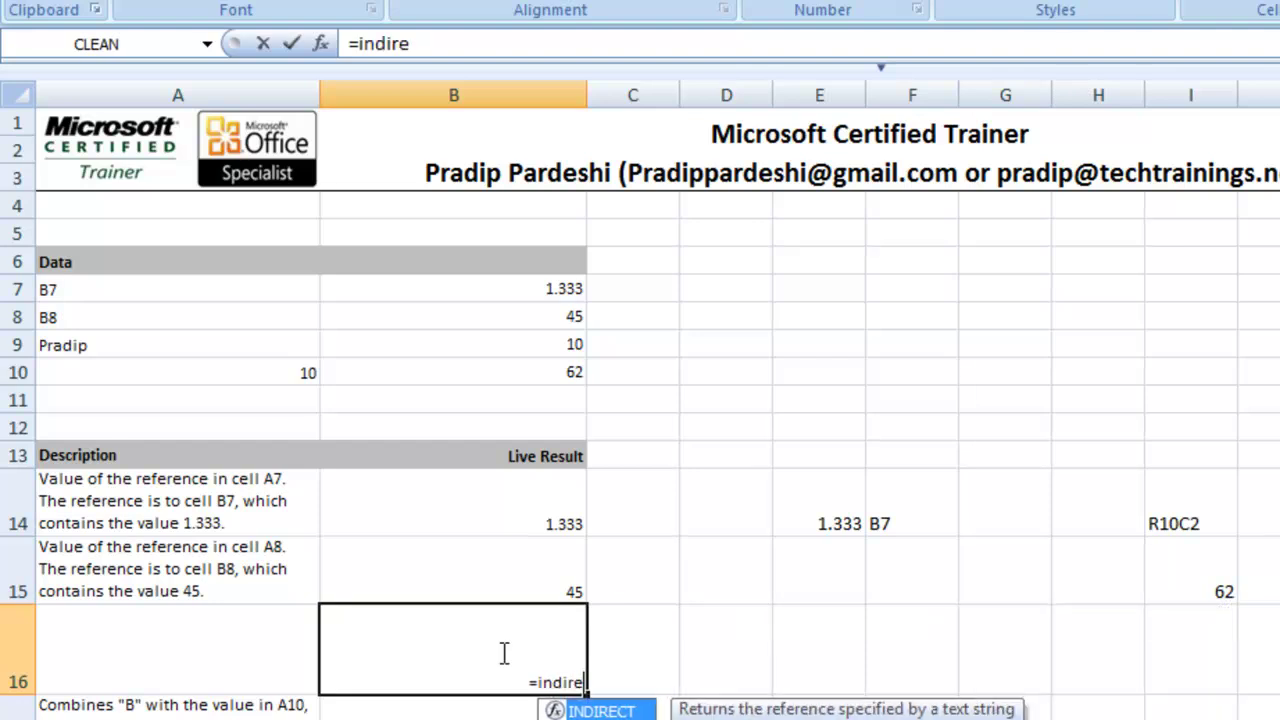
key(Tab)
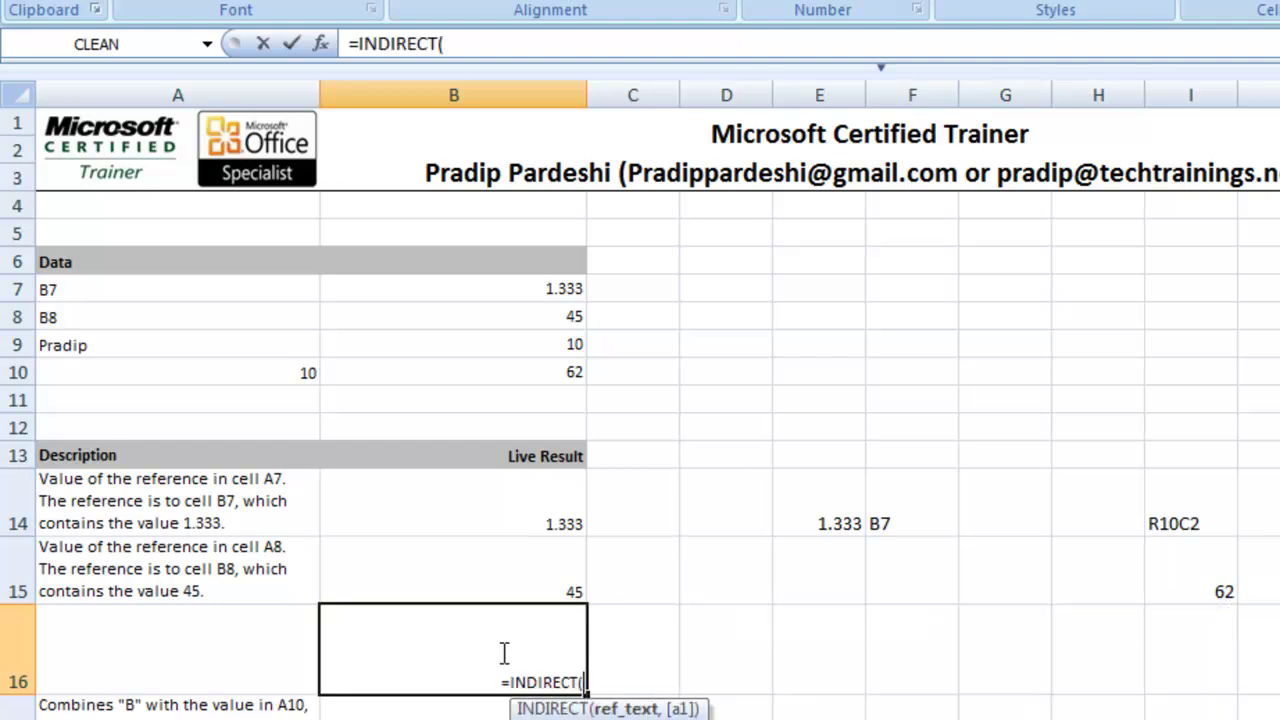
click(258, 344)
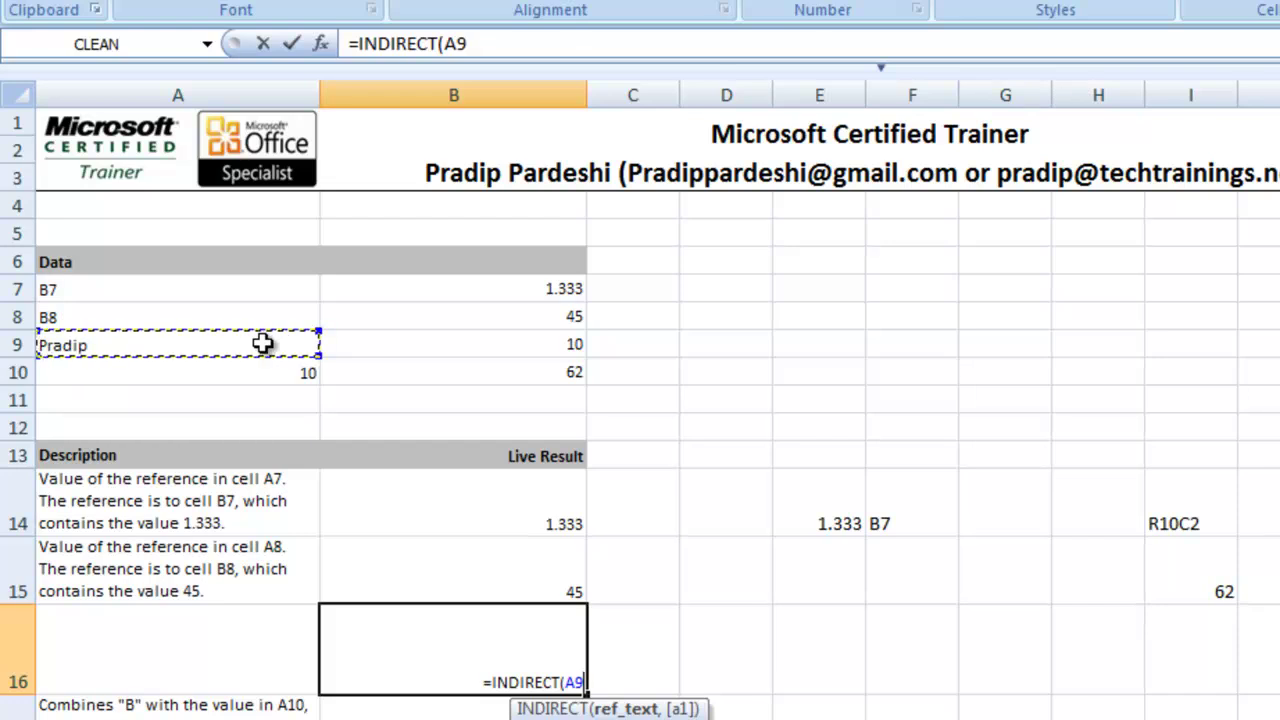
text())
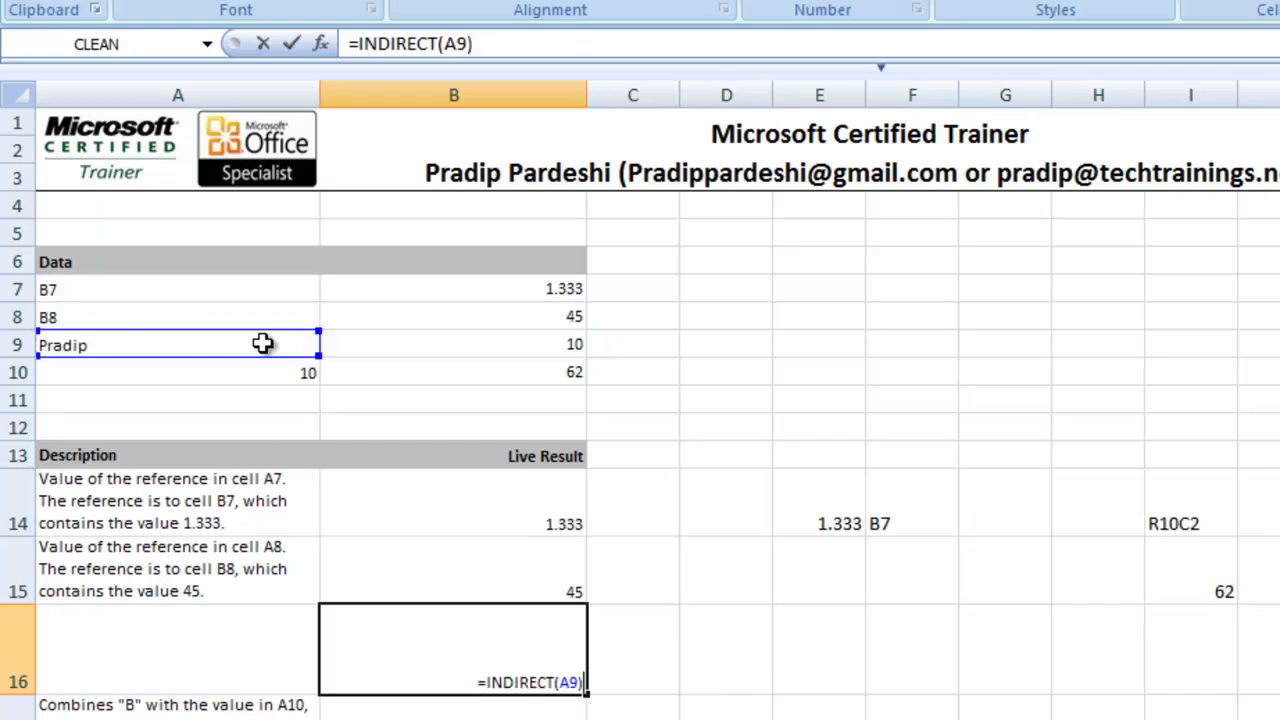
key(Return)
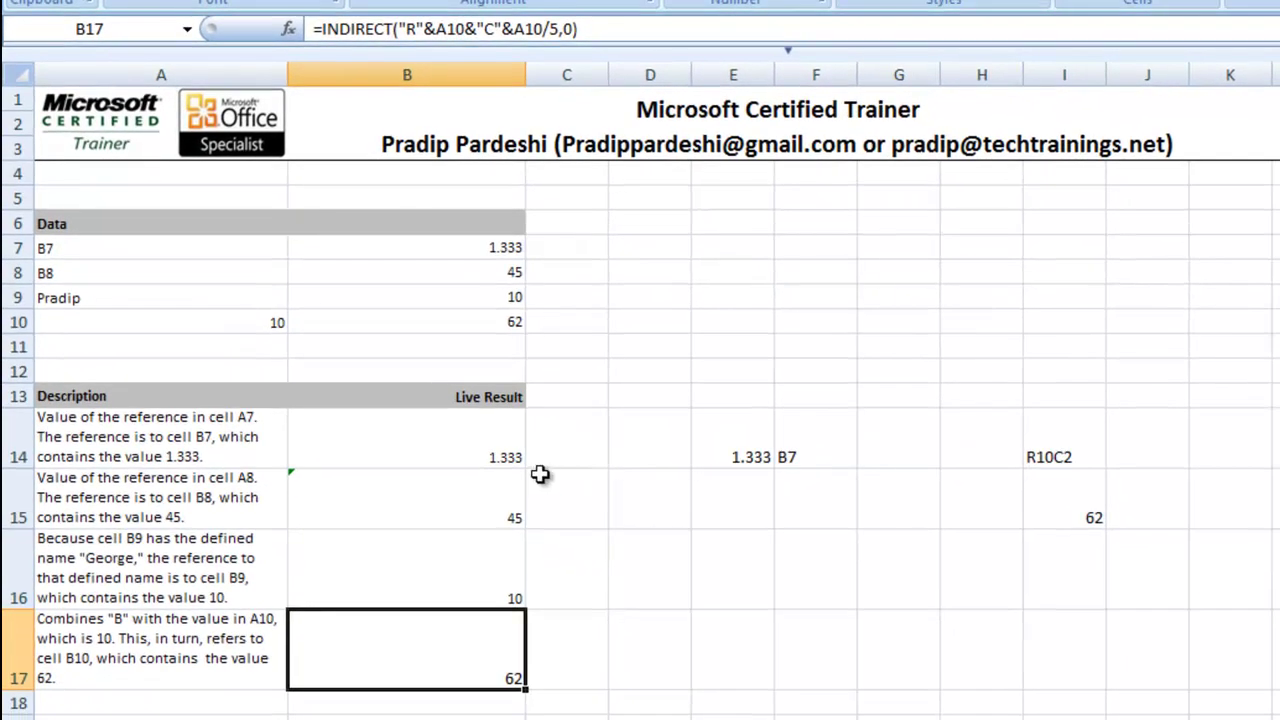
click(471, 586)
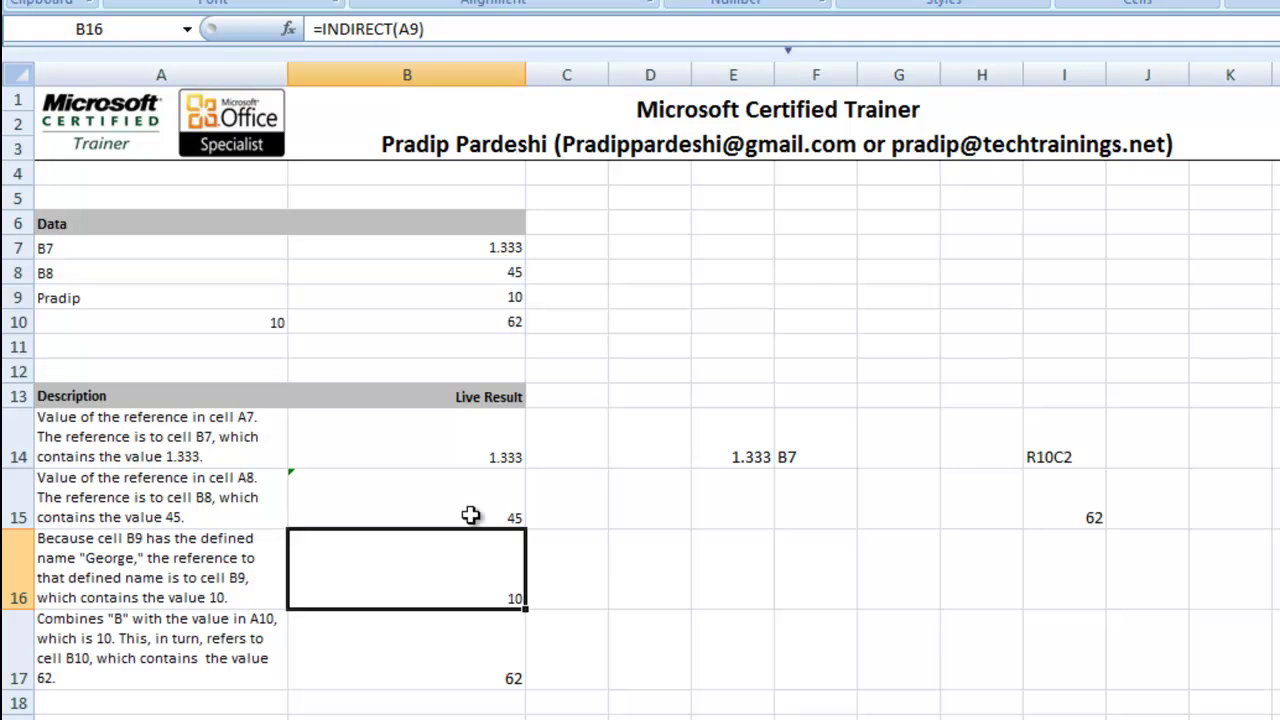
drag(478, 424, 463, 660)
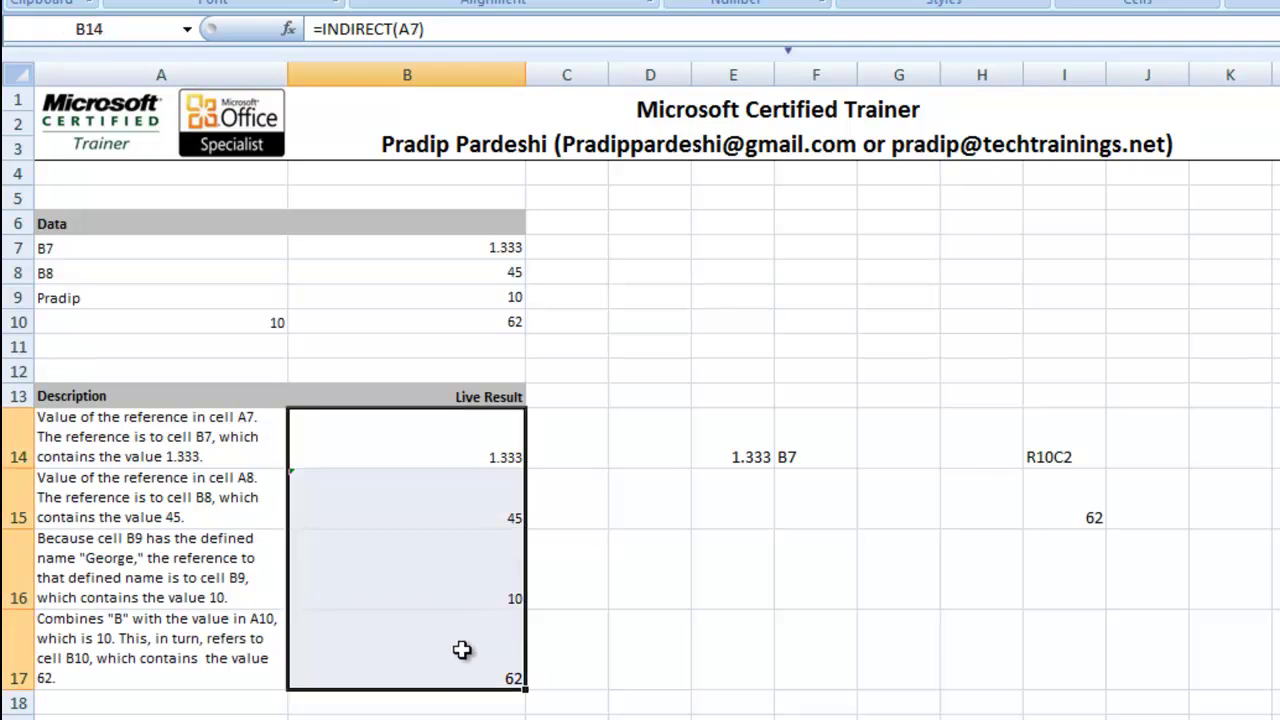